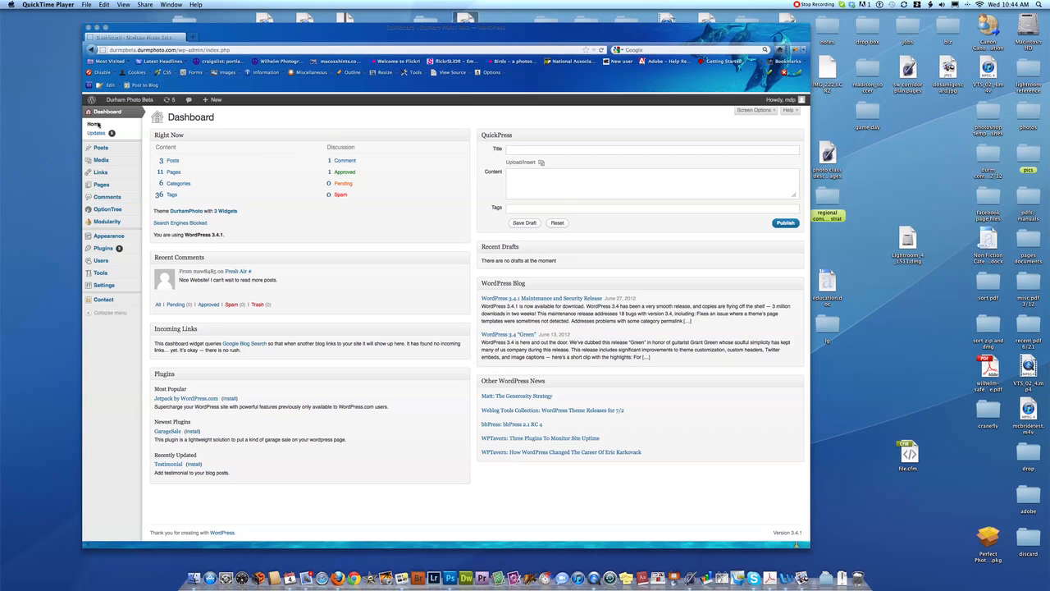
- Open the V-Rose page for editing and copy its entire HTML code
{"action": "left_click", "coordinate": [97, 186]}
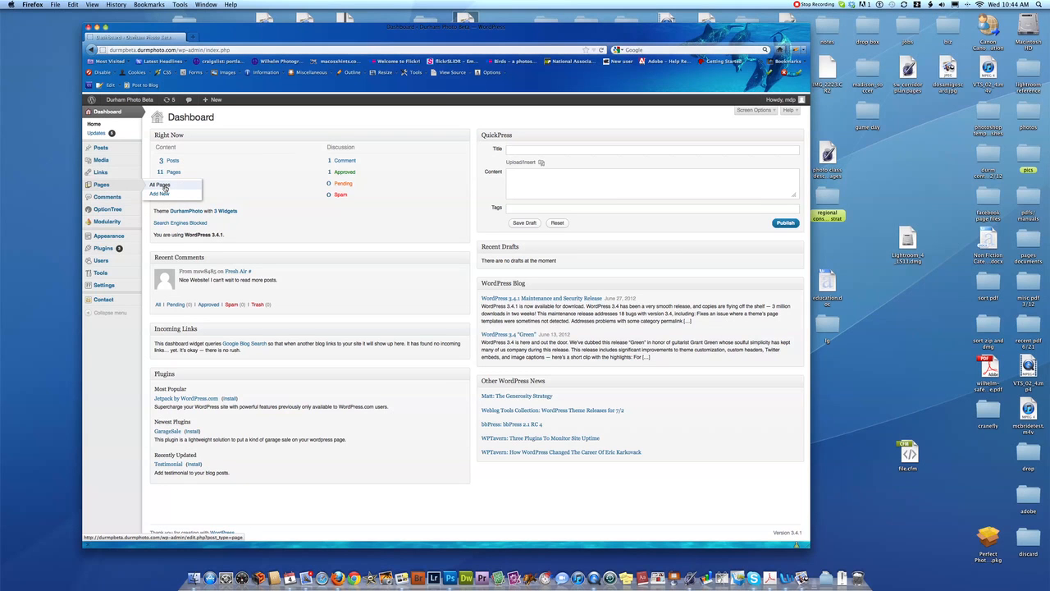
{"action": "left_click", "coordinate": [163, 186]}
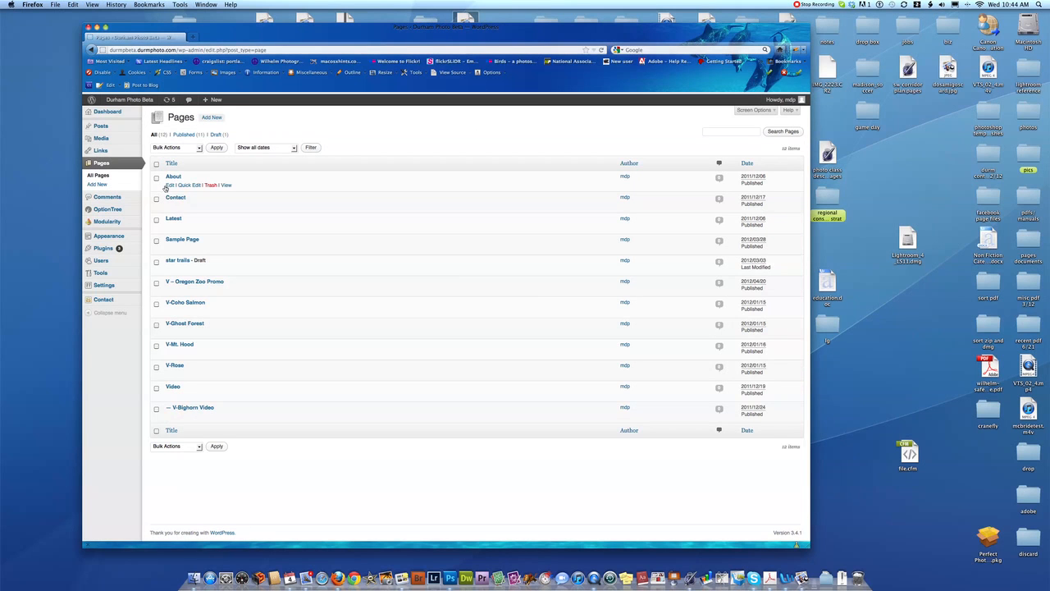
{"action": "left_click", "coordinate": [179, 365]}
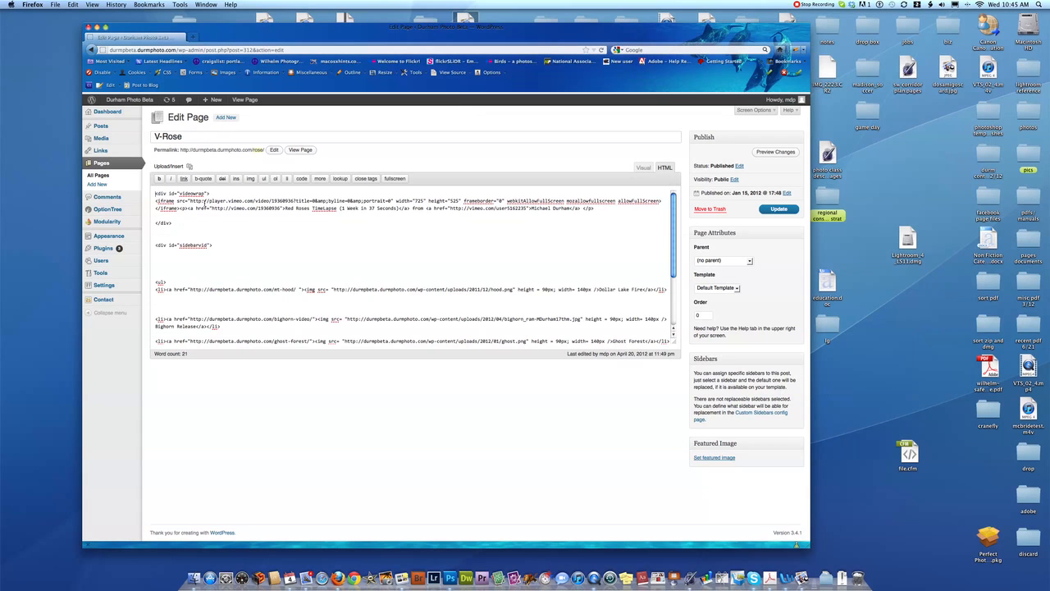
{"action": "key", "text": "super+a"}
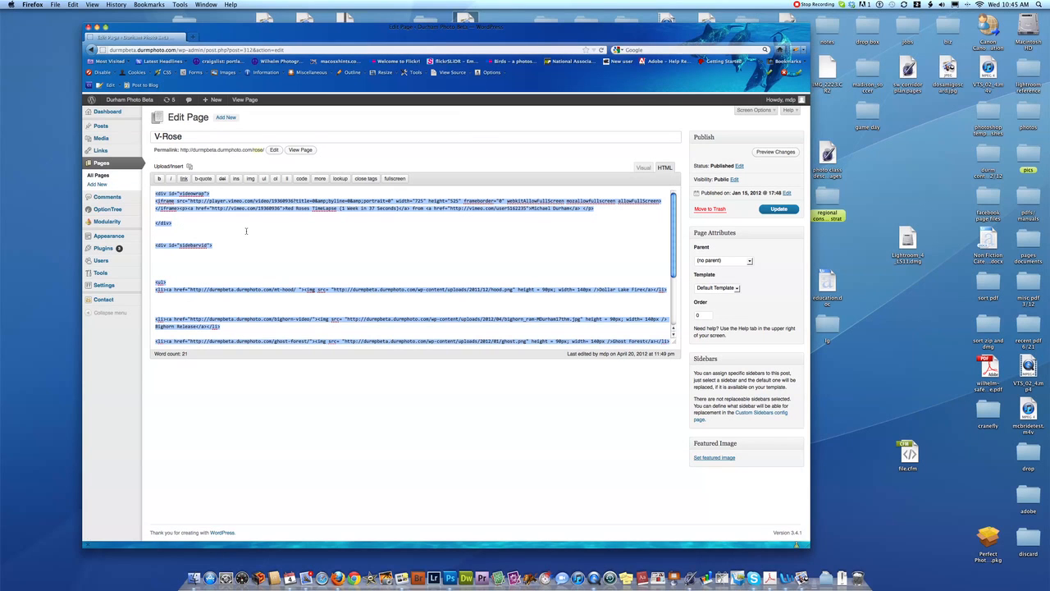
{"action": "left_click", "coordinate": [275, 235]}
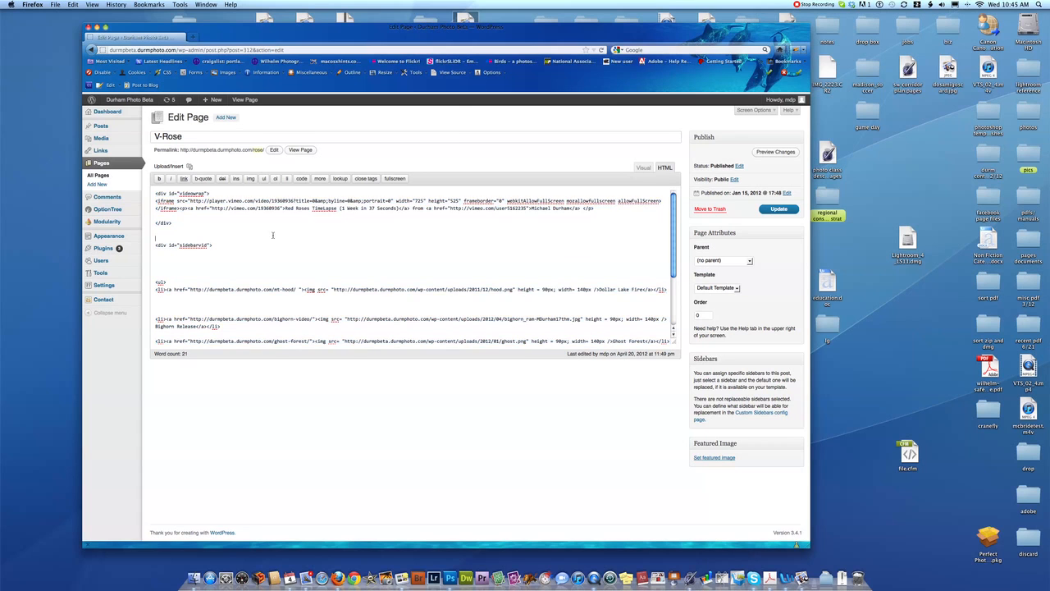
- Create a new page titled "v- test video" and paste the copied V-Rose HTML into its content
{"action": "left_click", "coordinate": [100, 185]}
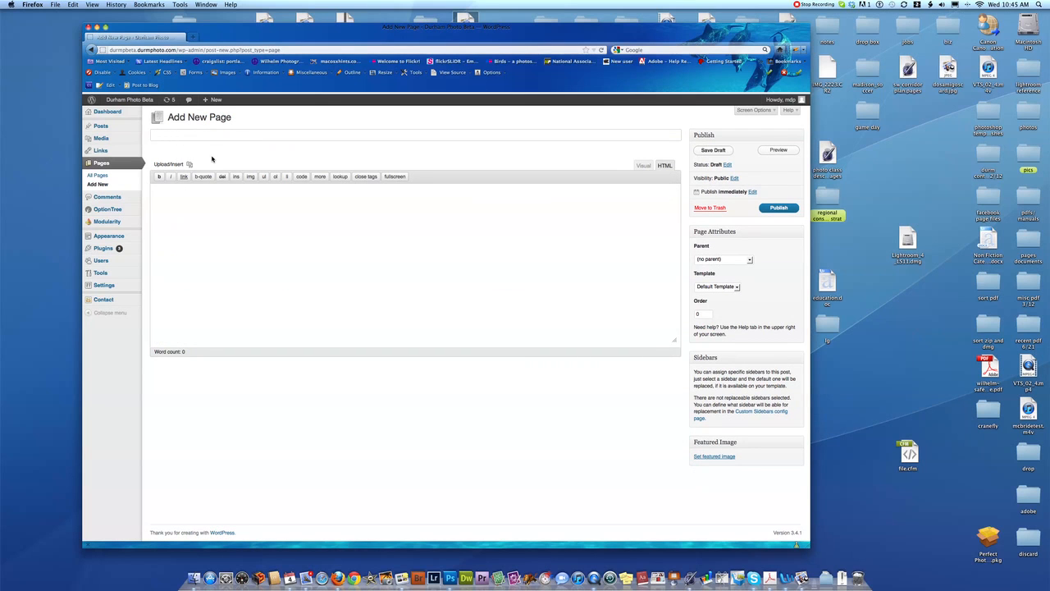
{"action": "type", "text": "V- test video"}
{"action": "left_click", "coordinate": [222, 205]}
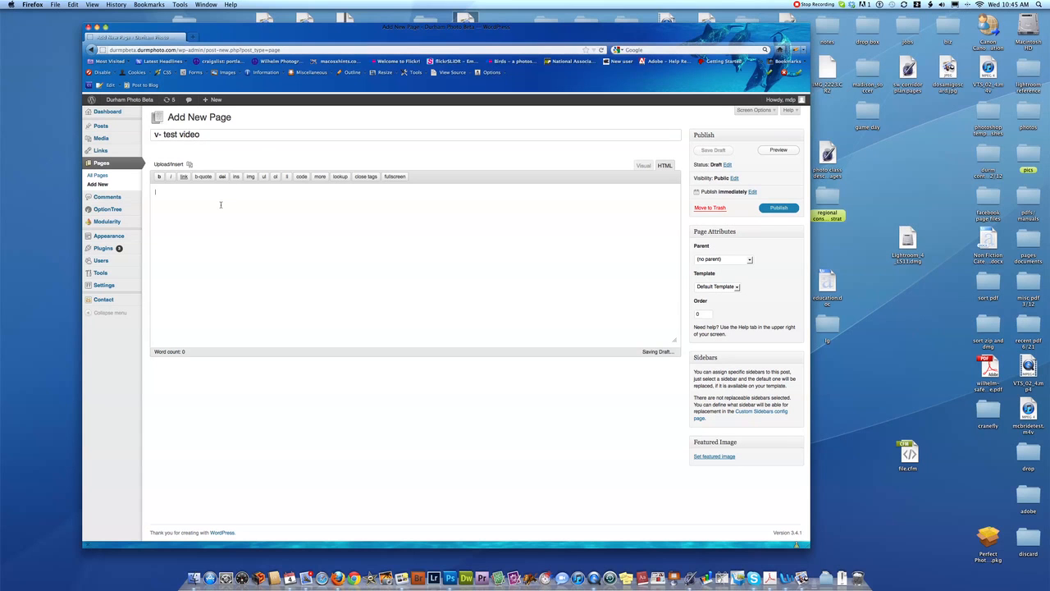
{"action": "key", "text": "super+v"}
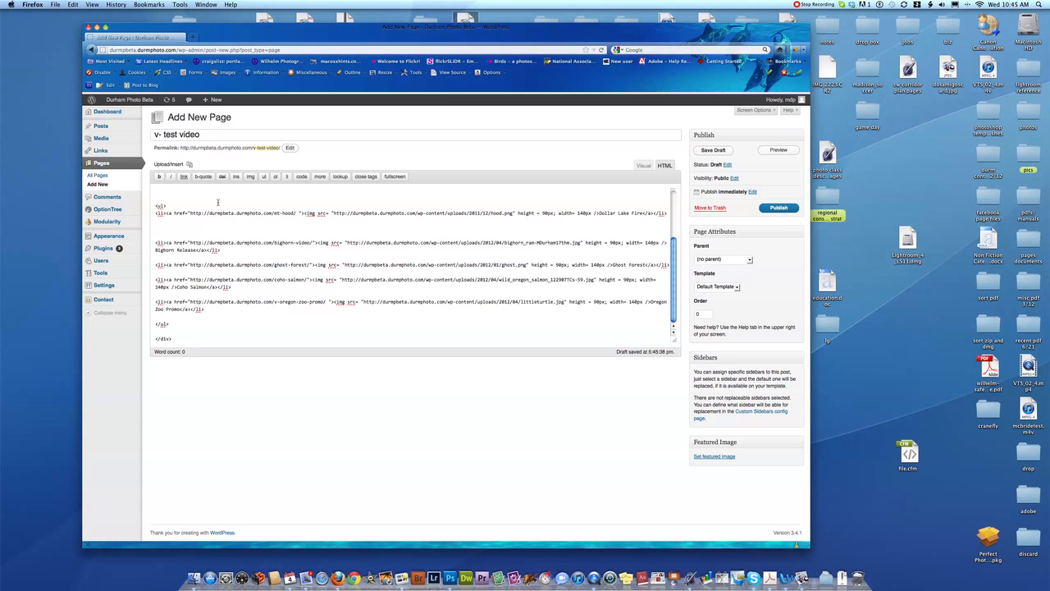
- Remove the extra blank lines between the sidebarvid div and the opening ul tag
{"action": "scroll", "coordinate": [217, 201], "scroll_direction": "up", "scroll_amount": 5}
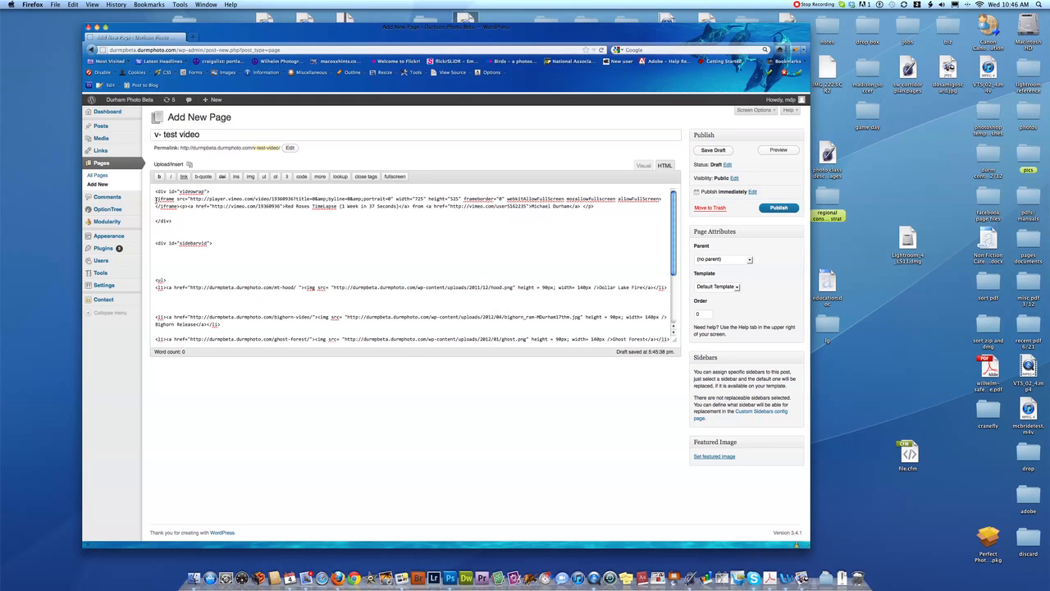
{"action": "left_click_drag", "start_coordinate": [156, 199], "coordinate": [598, 212]}
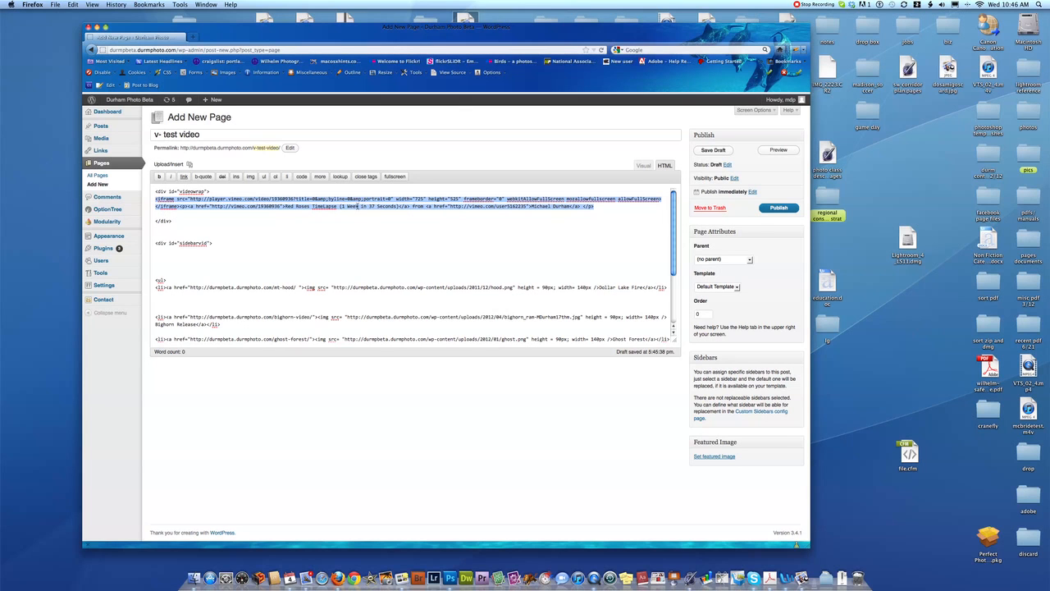
{"action": "left_click", "coordinate": [160, 273]}
{"action": "key", "text": "BackSpace"}
{"action": "key", "text": "BackSpace"}
{"action": "key", "text": "BackSpace"}
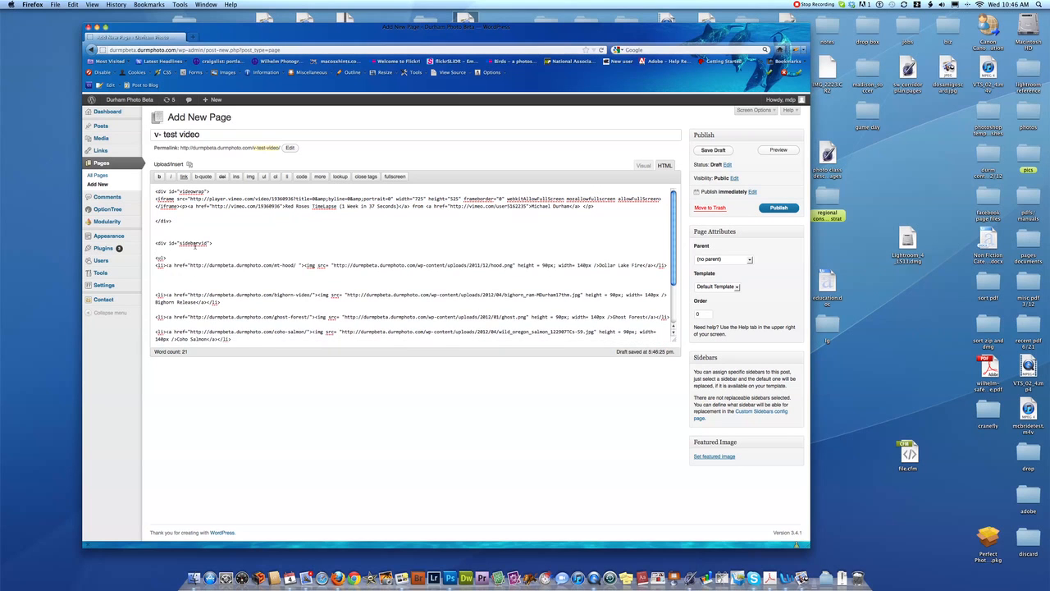
- Check the sidebar list code through its closing tags and publish the "v- test video" page
{"action": "scroll", "coordinate": [199, 265], "scroll_direction": "down", "scroll_amount": 2}
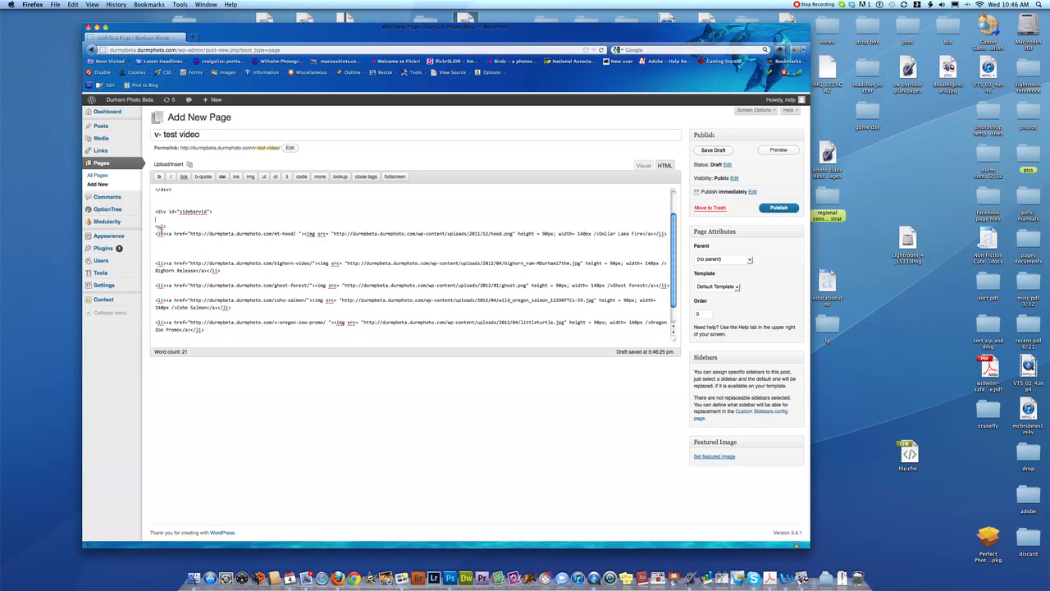
{"action": "scroll", "coordinate": [166, 297], "scroll_direction": "down", "scroll_amount": 1}
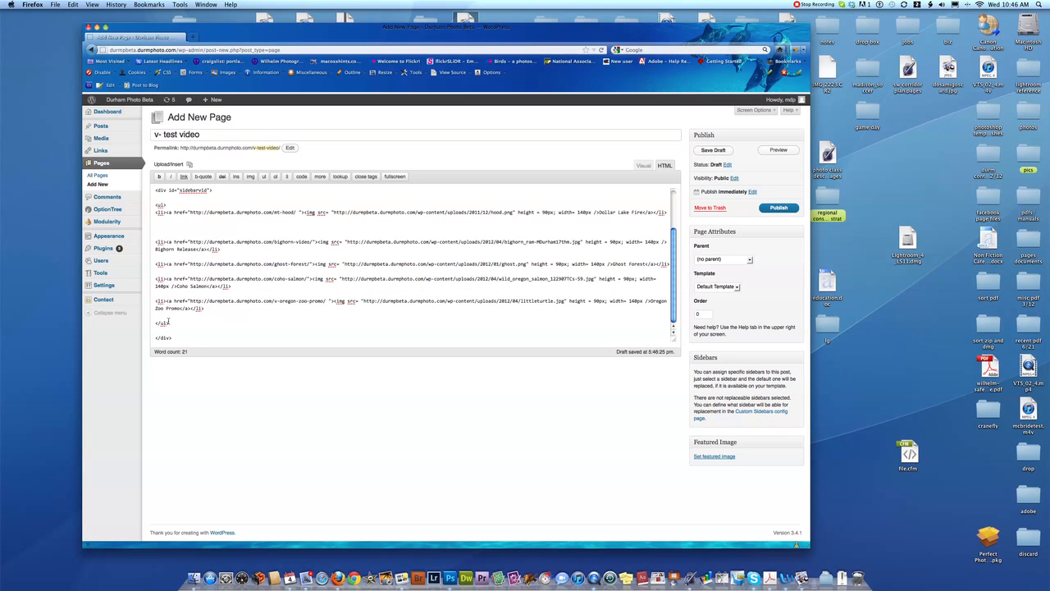
{"action": "scroll", "coordinate": [171, 215], "scroll_direction": "up", "scroll_amount": 2}
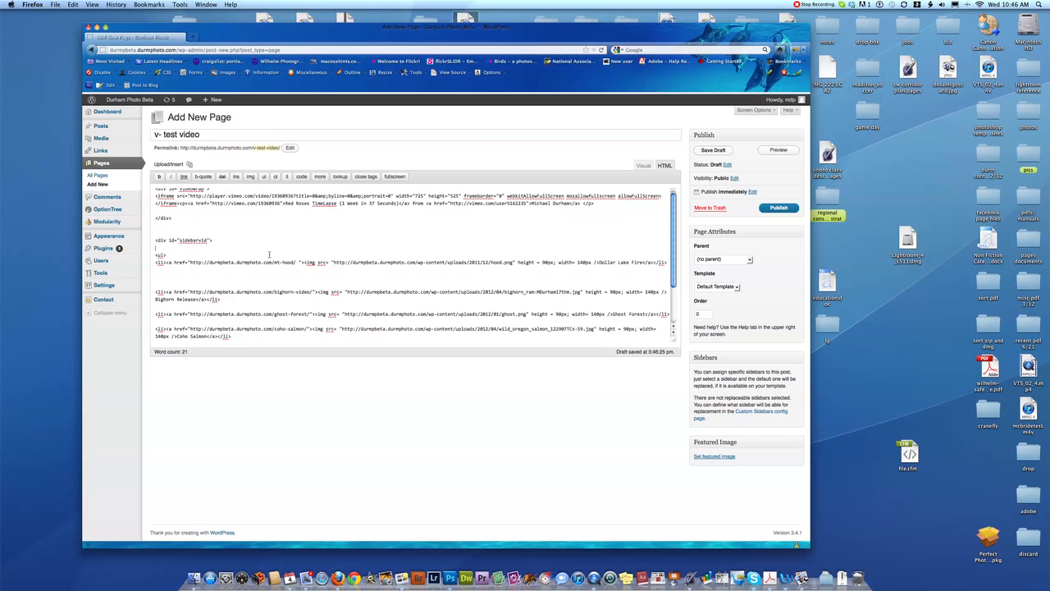
{"action": "scroll", "coordinate": [268, 255], "scroll_direction": "down", "scroll_amount": 2}
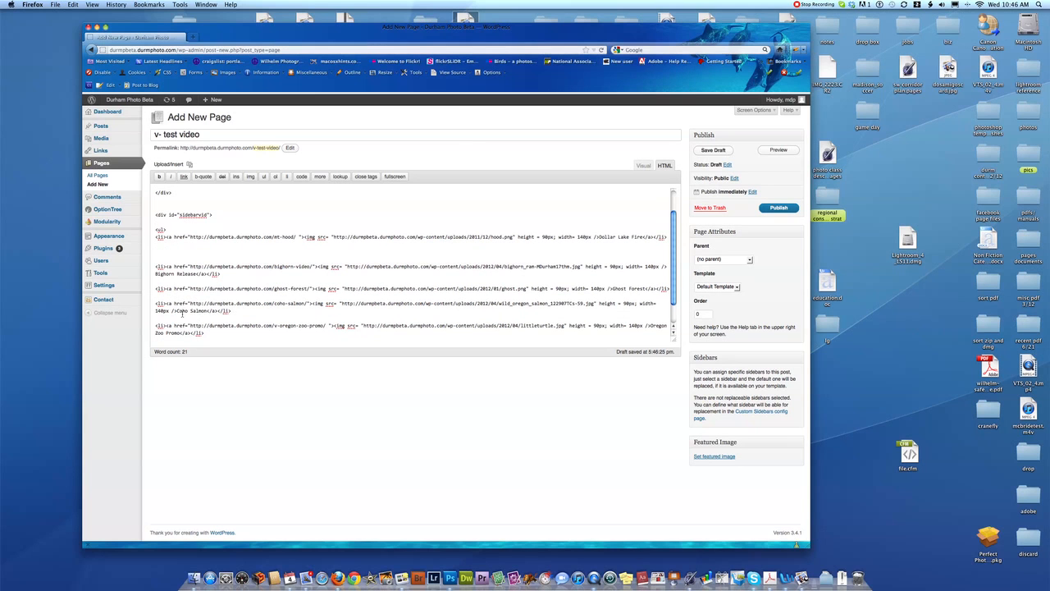
{"action": "scroll", "coordinate": [176, 310], "scroll_direction": "up", "scroll_amount": 2}
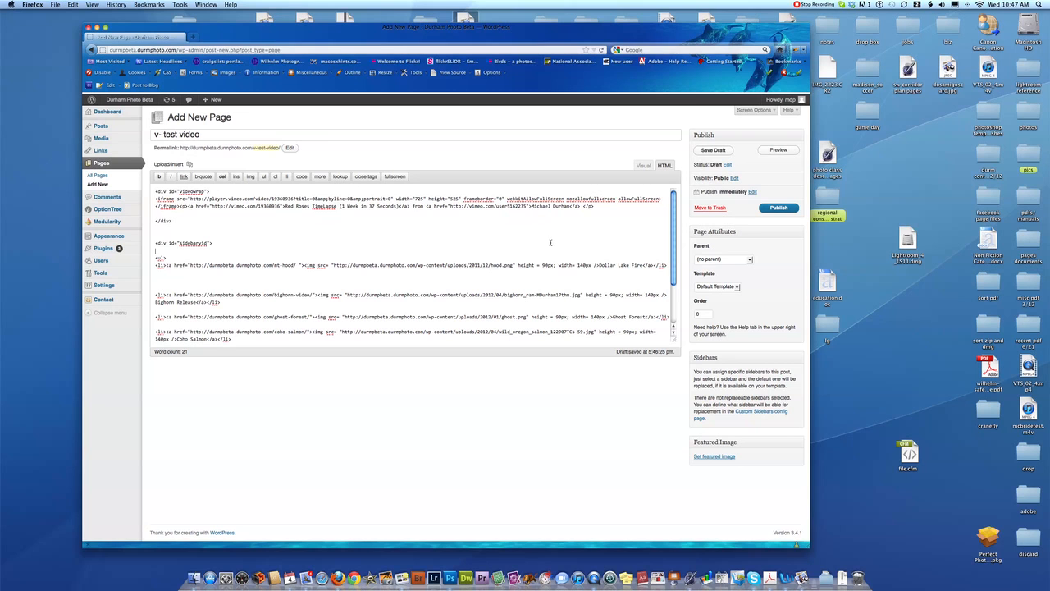
{"action": "left_click", "coordinate": [778, 207]}
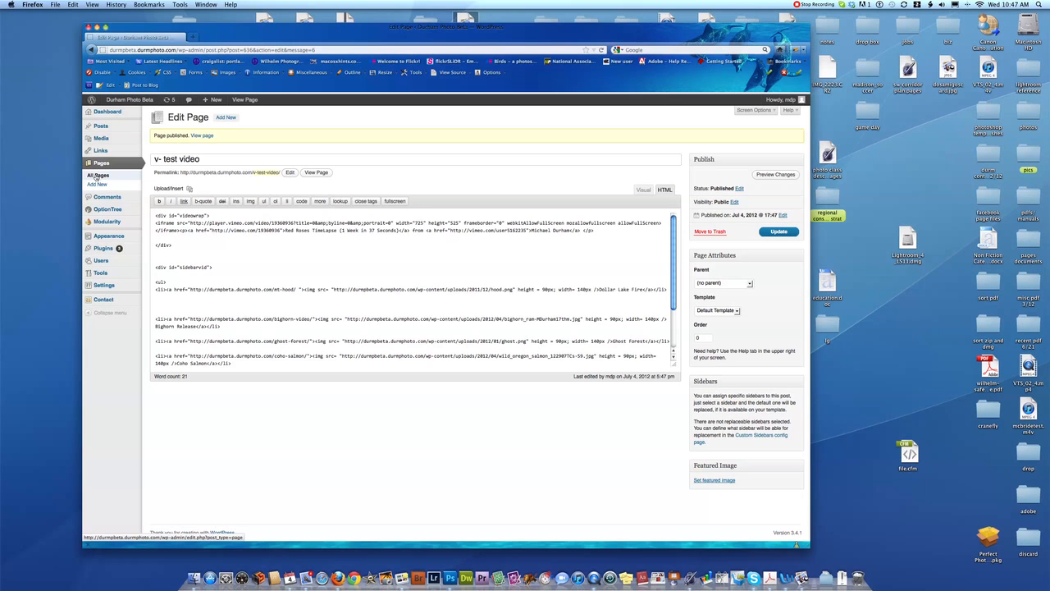
- Open the Video page for editing and examine its Vimeo embed code and the Bighorn Release list item
{"action": "left_click", "coordinate": [96, 173]}
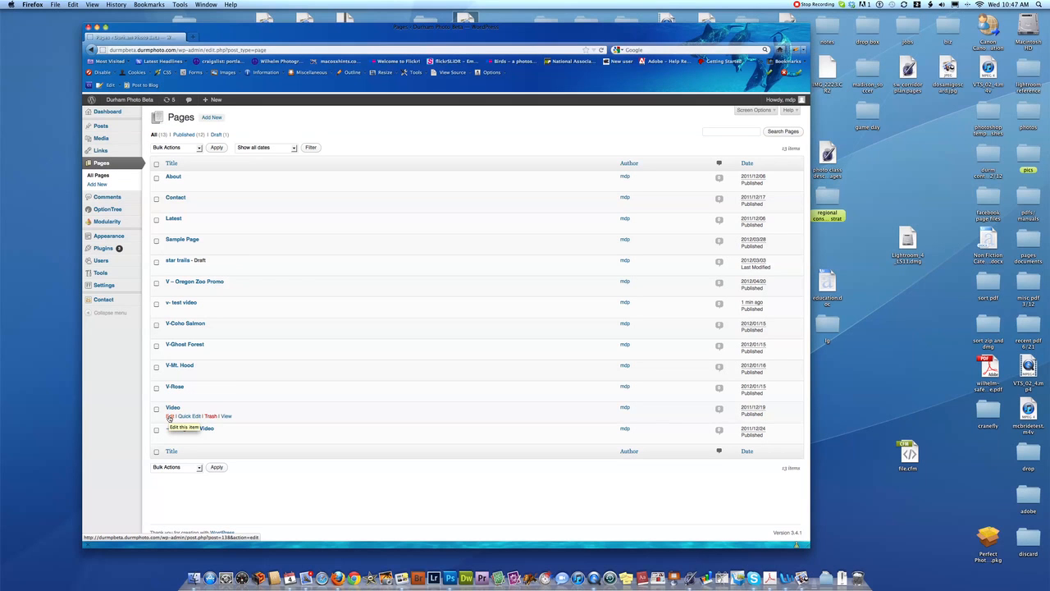
{"action": "left_click", "coordinate": [170, 417]}
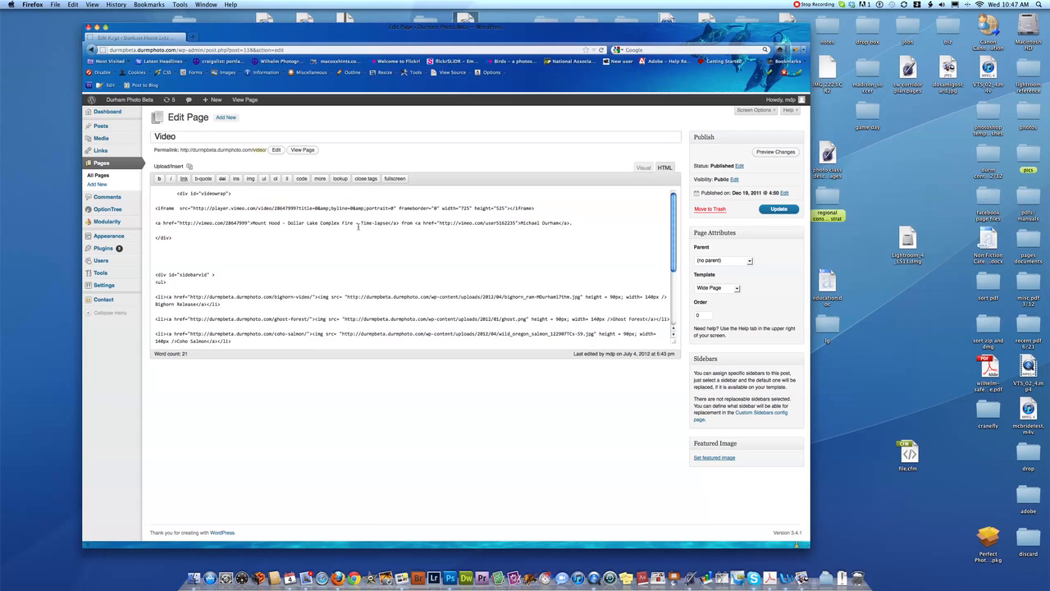
{"action": "left_click_drag", "start_coordinate": [153, 207], "coordinate": [395, 232]}
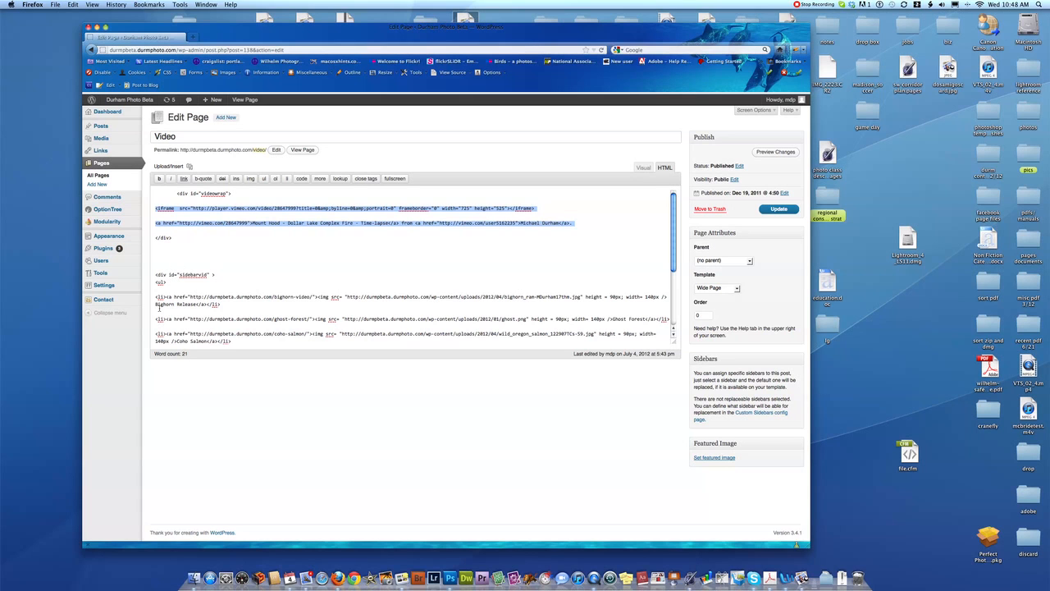
{"action": "left_click", "coordinate": [156, 297]}
{"action": "left_click_drag", "start_coordinate": [156, 297], "coordinate": [219, 304]}
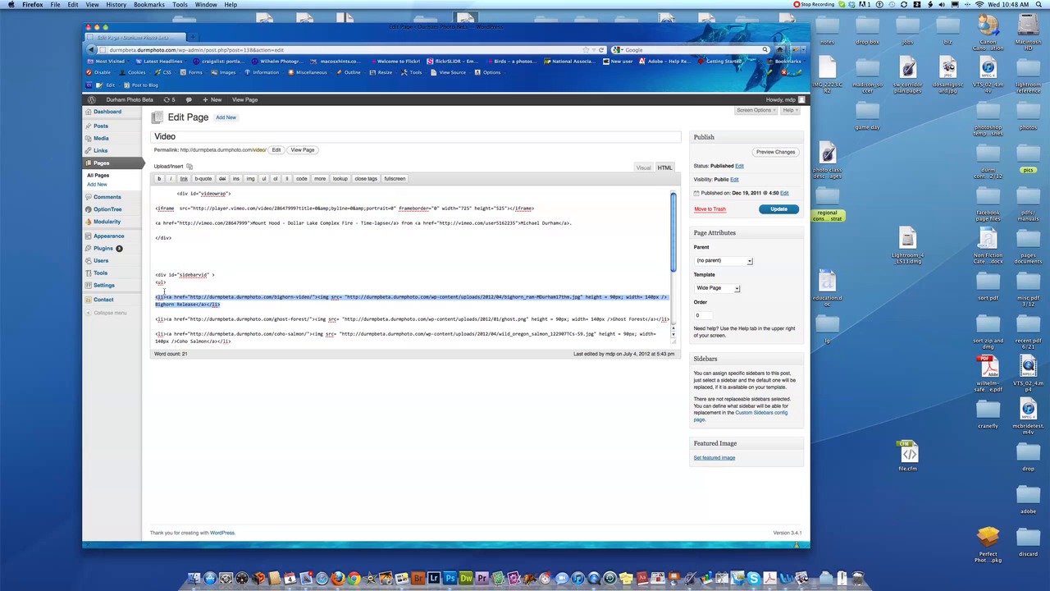
{"action": "left_click", "coordinate": [210, 286]}
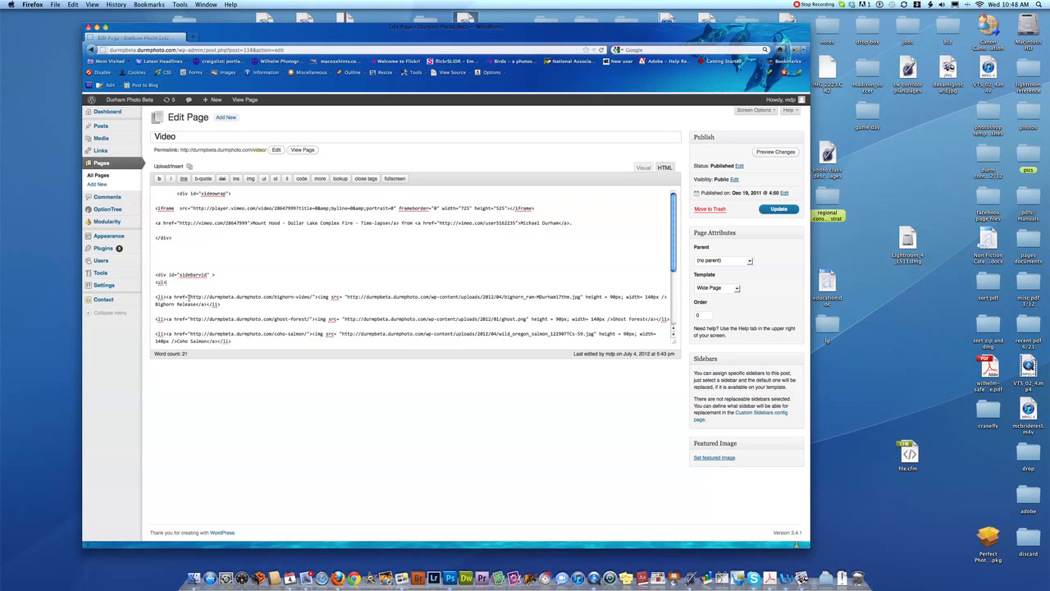
- Examine the Bighorn Release item's page link, thumbnail image address and caption text
{"action": "left_click_drag", "start_coordinate": [189, 298], "coordinate": [315, 298]}
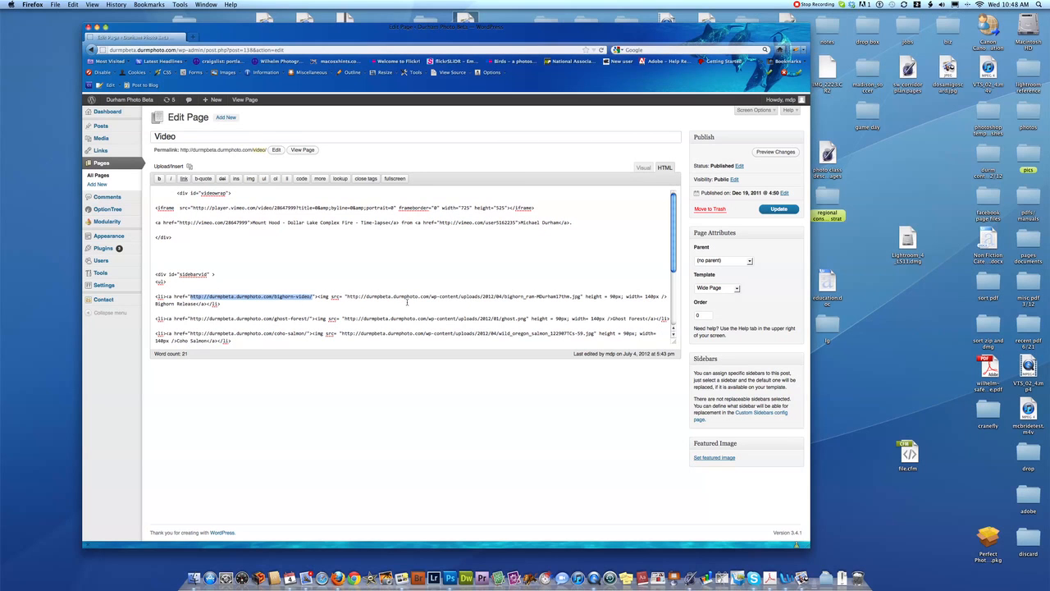
{"action": "left_click", "coordinate": [346, 296]}
{"action": "left_click_drag", "start_coordinate": [346, 296], "coordinate": [582, 299]}
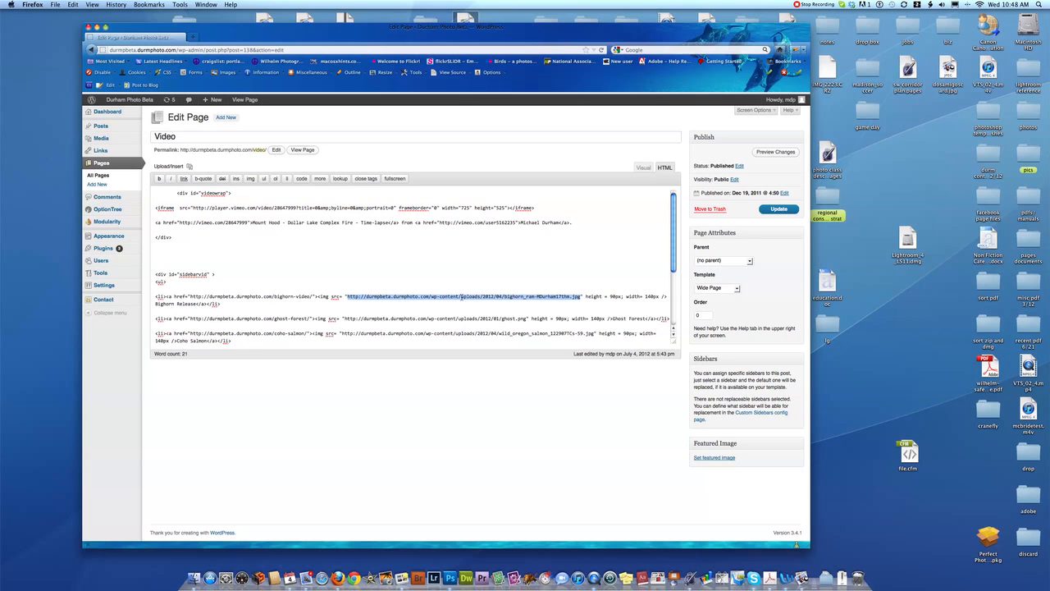
{"action": "left_click", "coordinate": [154, 303]}
{"action": "left_click_drag", "start_coordinate": [154, 304], "coordinate": [198, 304]}
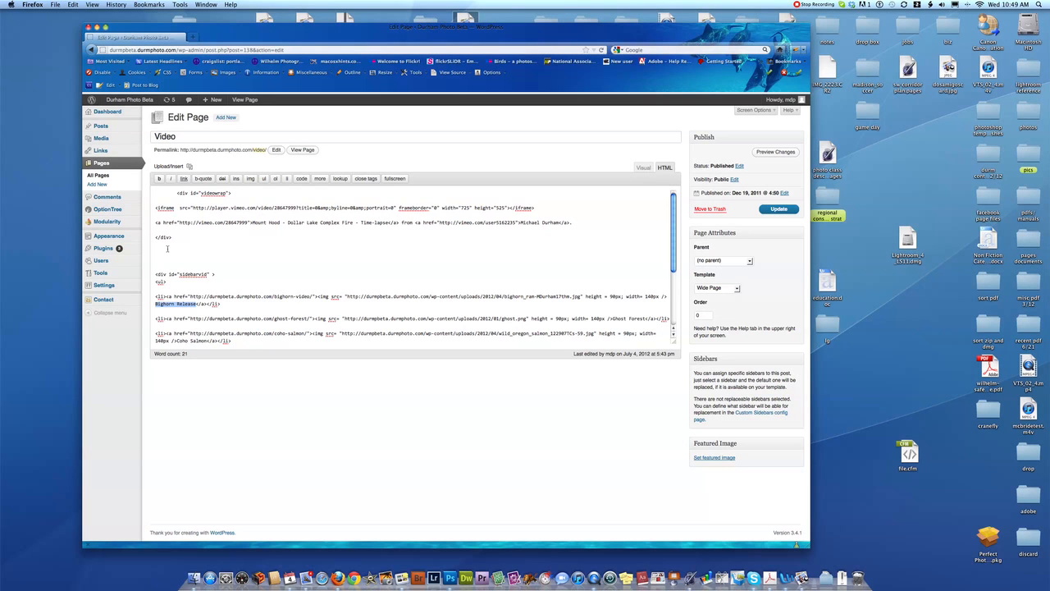
- Open the V-Ghost Forest page for editing and copy its Dollar Lake Fire list item
{"action": "left_click", "coordinate": [105, 175]}
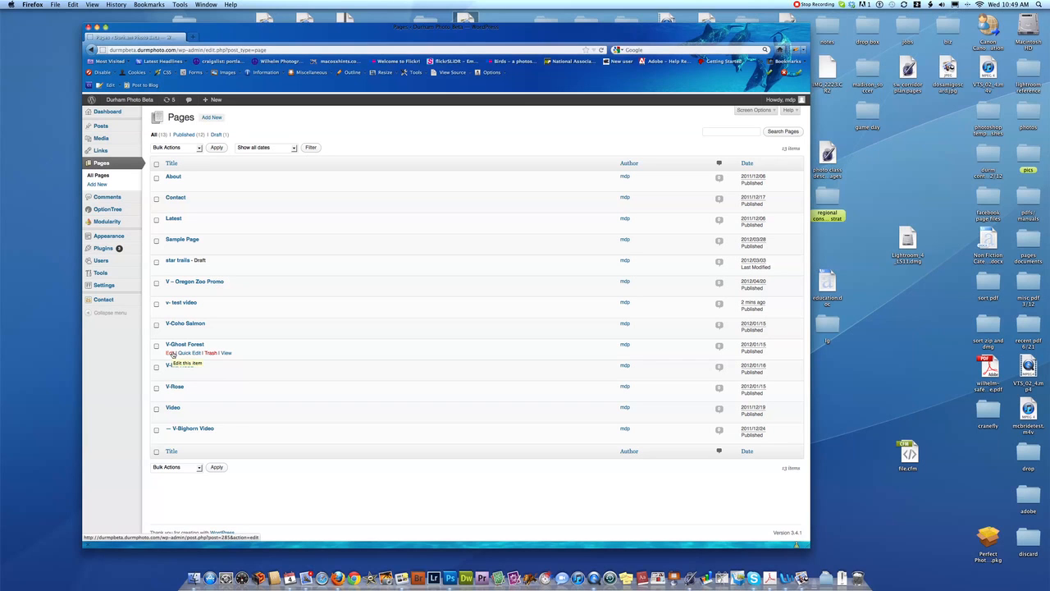
{"action": "left_click", "coordinate": [173, 353]}
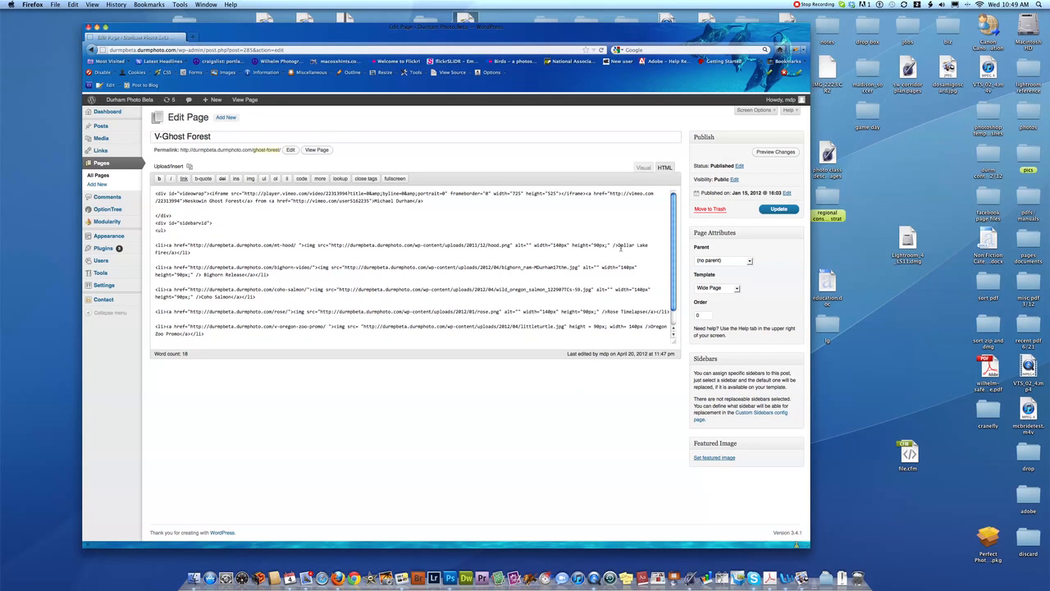
{"action": "left_click_drag", "start_coordinate": [156, 245], "coordinate": [218, 253]}
{"action": "key", "text": "super+c"}
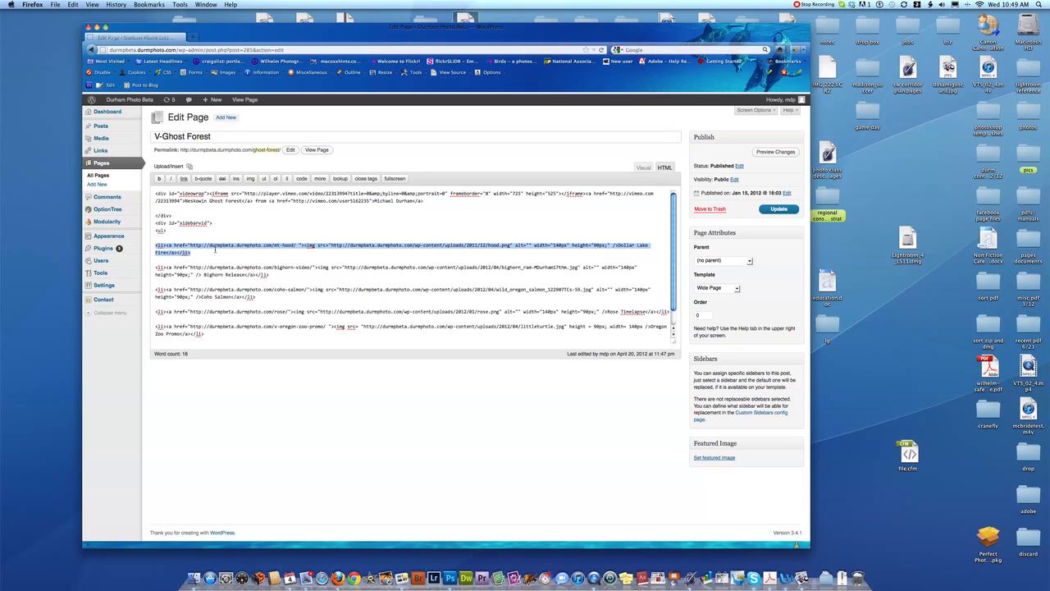
- Paste the copied Dollar Lake Fire item into the Video page's sidebar list, directly above the Bighorn Release item
{"action": "left_click", "coordinate": [104, 178]}
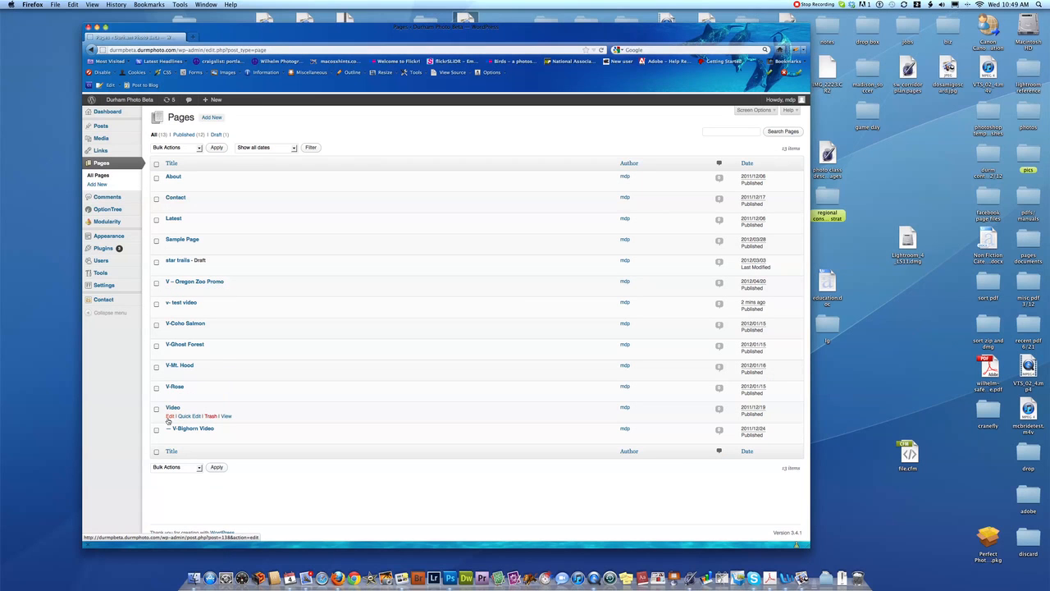
{"action": "left_click", "coordinate": [169, 417]}
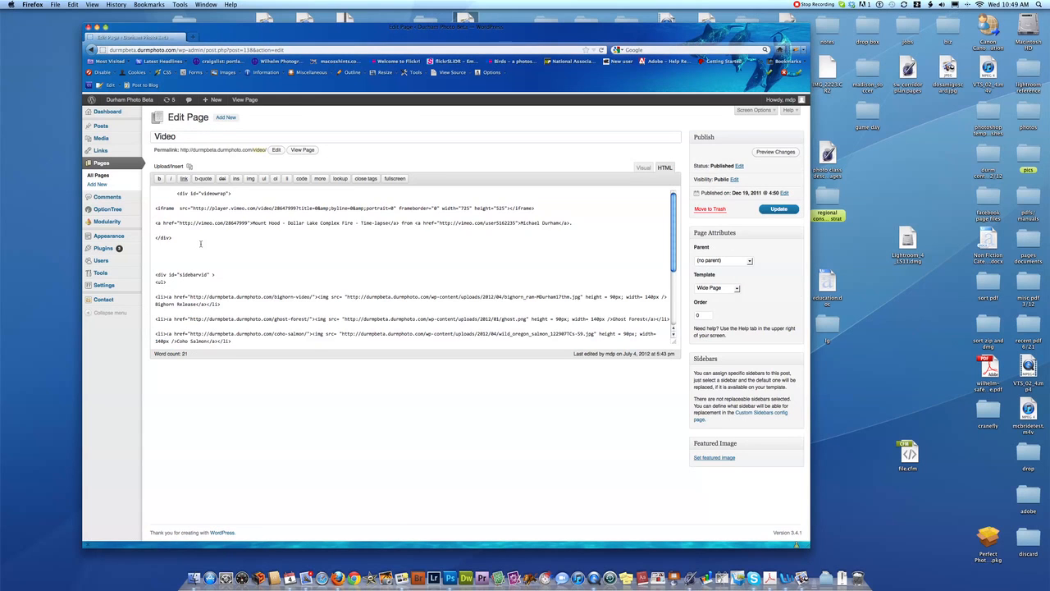
{"action": "left_click", "coordinate": [164, 284]}
{"action": "type", "text": ">"}
{"action": "key", "text": "Return"}
{"action": "key", "text": "Return"}
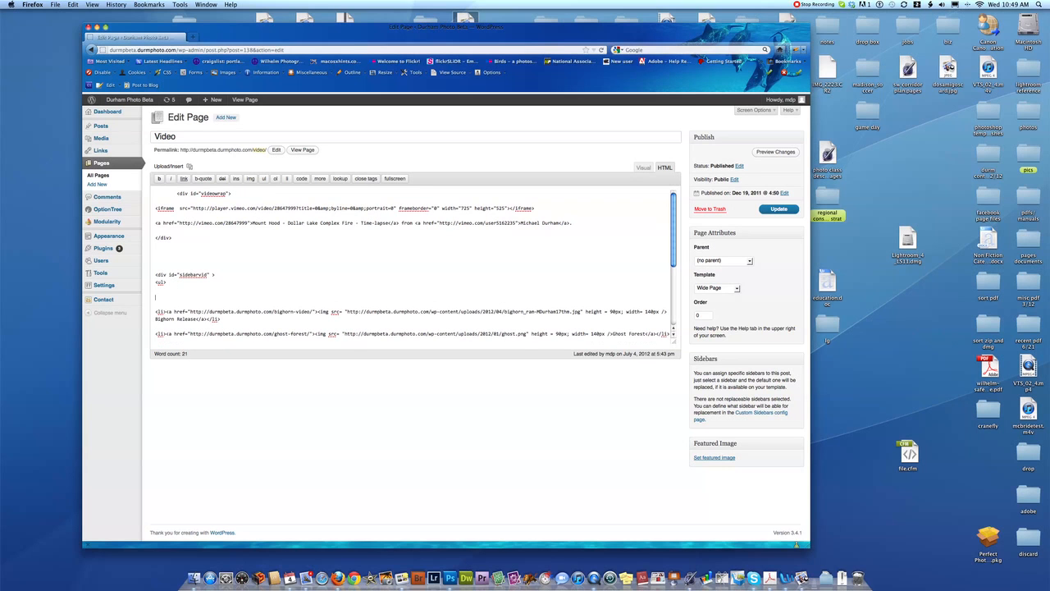
{"action": "key", "text": "super+v"}
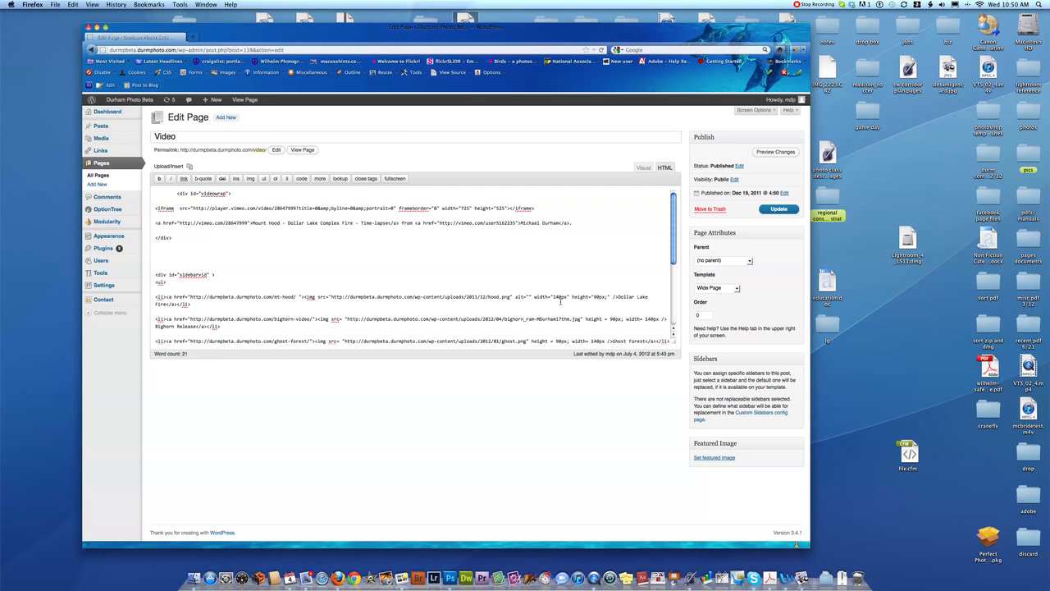
- Set the Dollar Lake Fire image's alt text to "forest fire, dollar lake , oregon" and update the Video page
{"action": "type", "text": "forest fire, dollar "}
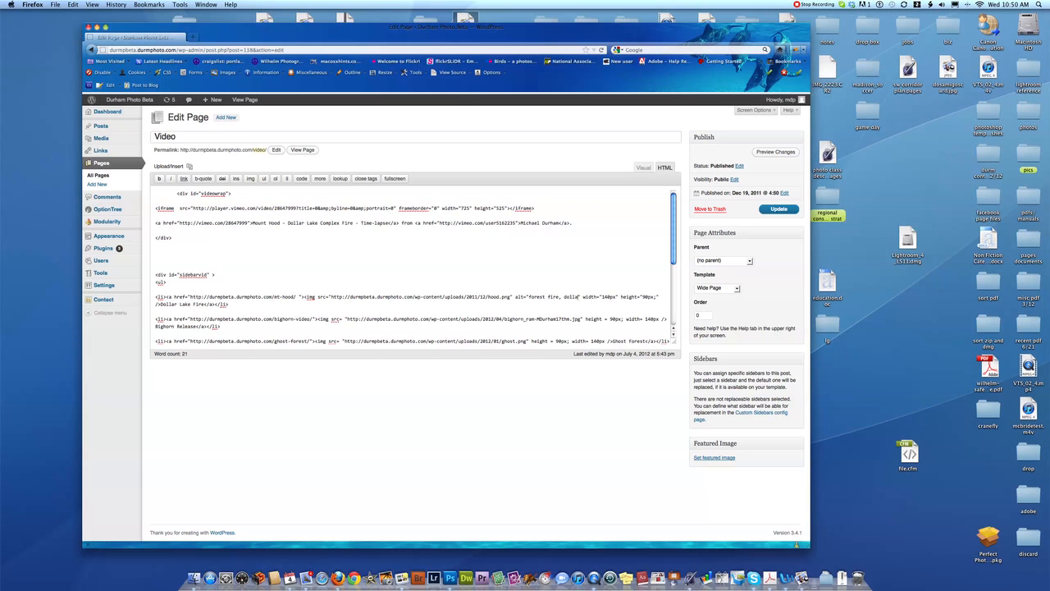
{"action": "type", "text": "lkae , oreg"}
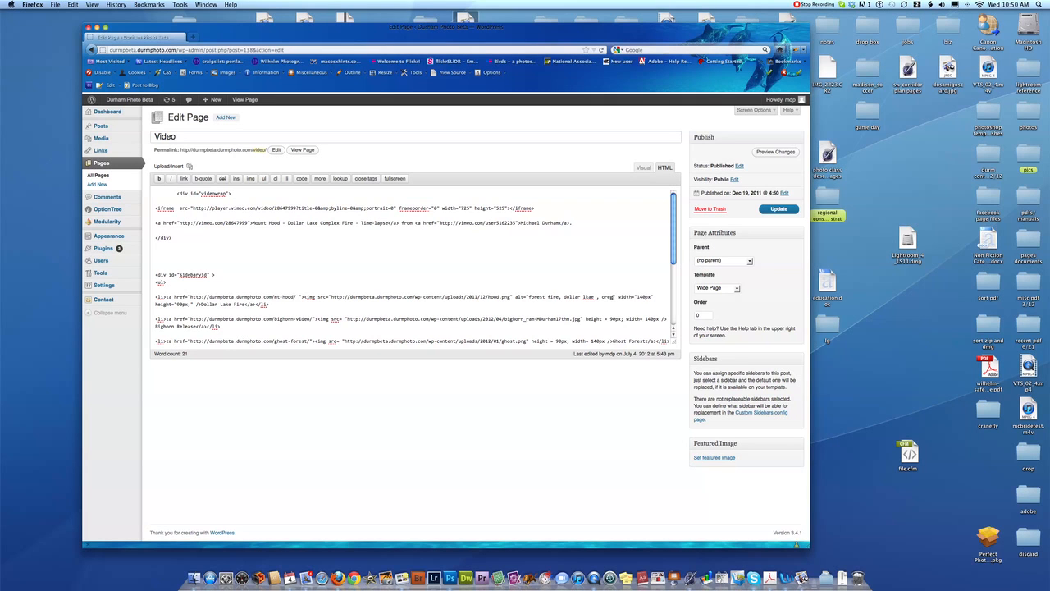
{"action": "type", "text": "on"}
{"action": "key", "text": "BackSpace"}
{"action": "key", "text": "BackSpace"}
{"action": "type", "text": "ak"}
{"action": "left_click", "coordinate": [778, 208]}
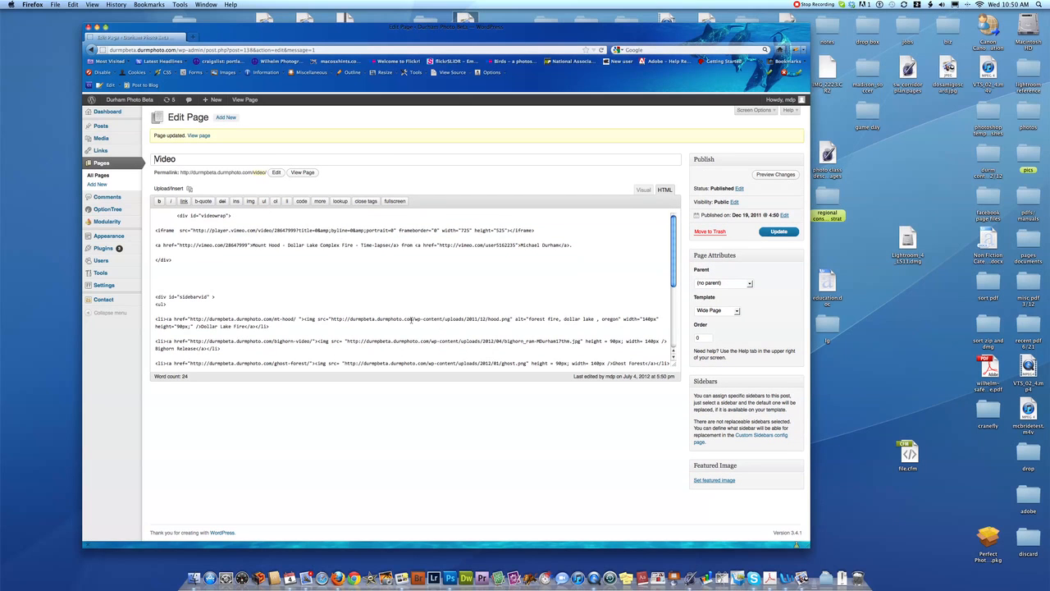
- View the updated Video page, and open the v- test video page for editing to copy its permalink
{"action": "left_click", "coordinate": [198, 136]}
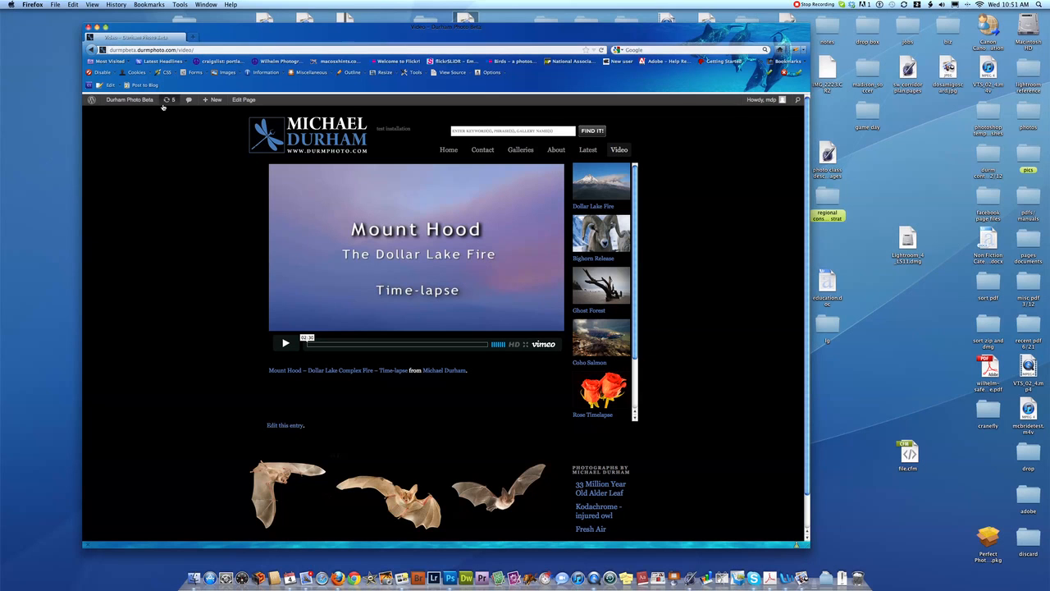
{"action": "left_click", "coordinate": [129, 114]}
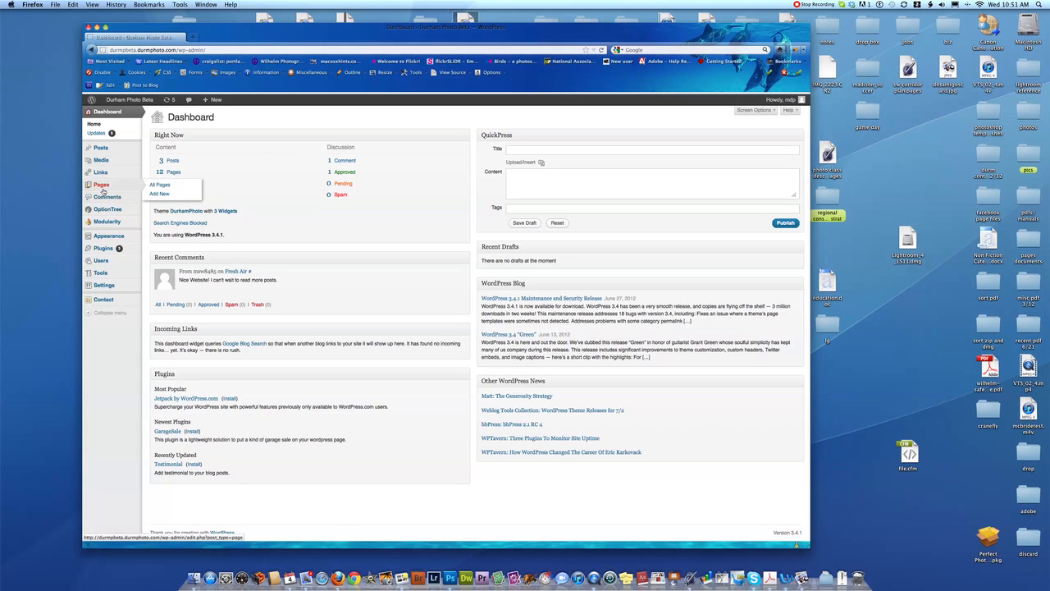
{"action": "left_click", "coordinate": [158, 187]}
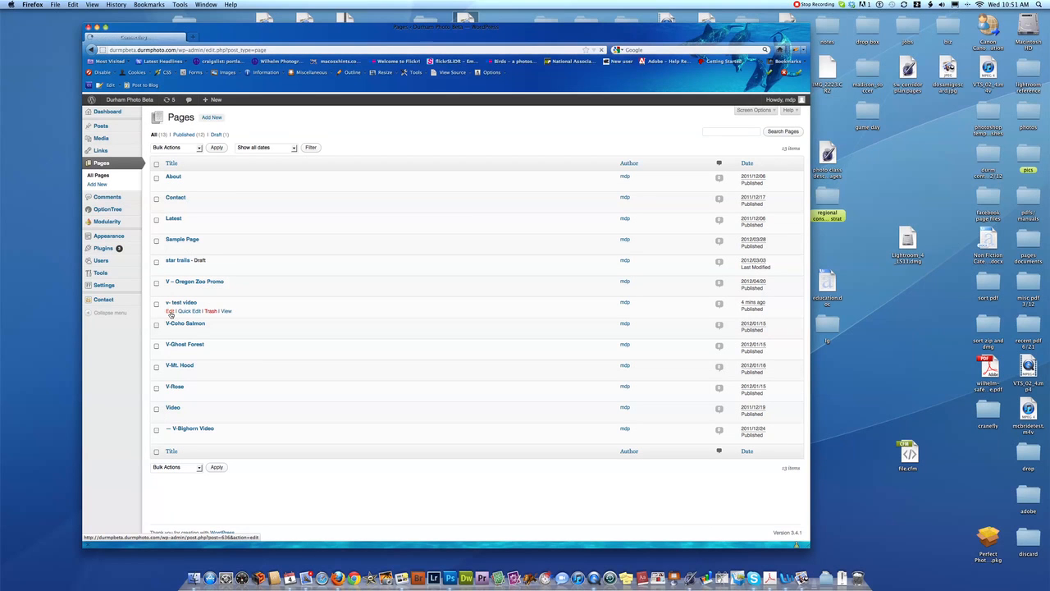
{"action": "left_click", "coordinate": [170, 313]}
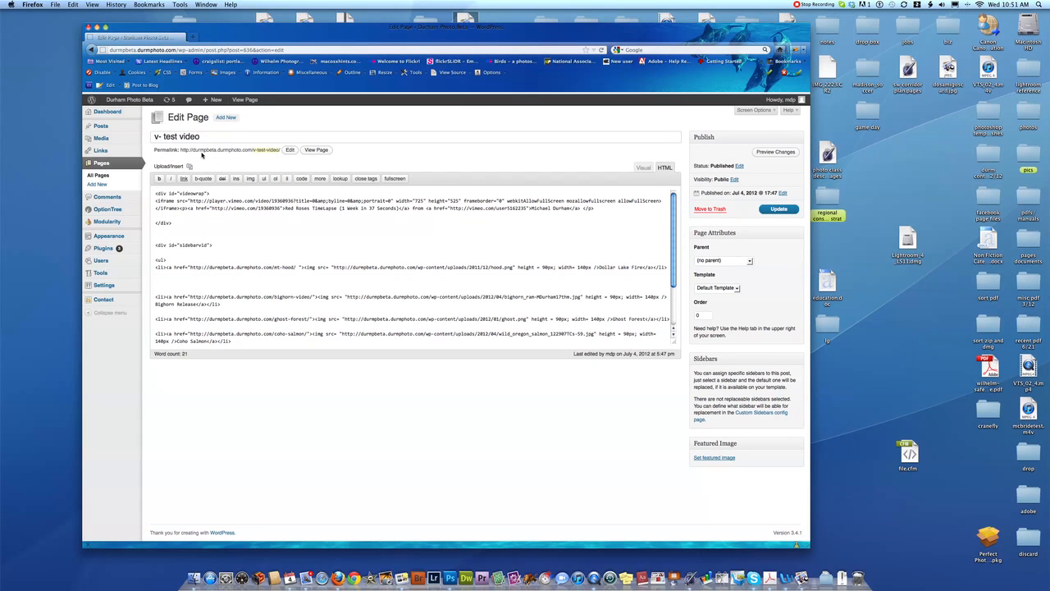
{"action": "left_click_drag", "start_coordinate": [179, 151], "coordinate": [282, 151]}
{"action": "key", "text": "super+c"}
- Open the V - Oregon Zoo Promo page for editing and paste the test video permalink above the first Dollar Lake Fire list item
{"action": "left_click", "coordinate": [108, 176]}
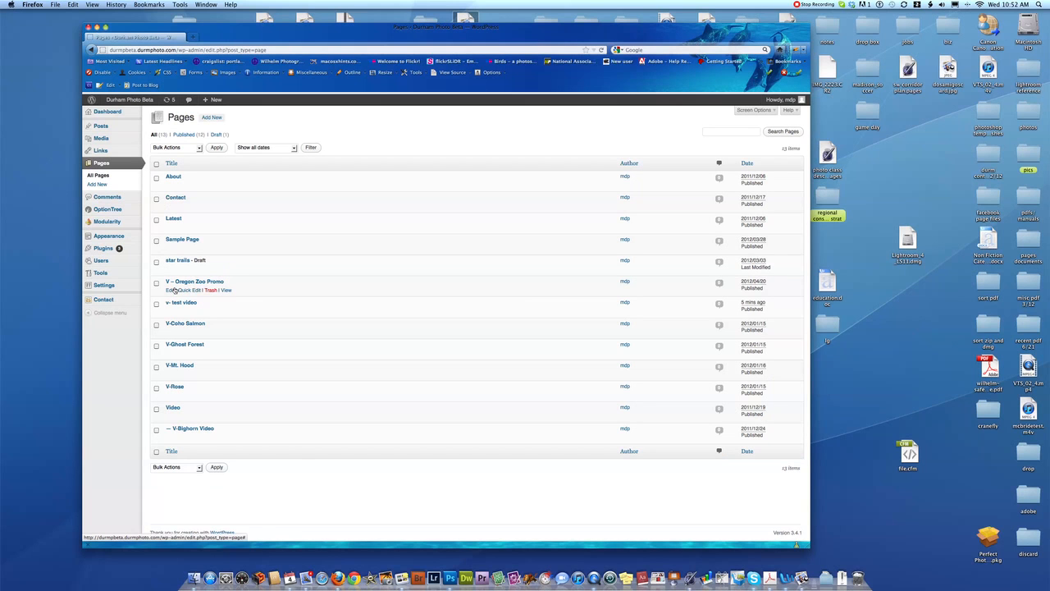
{"action": "left_click", "coordinate": [168, 291]}
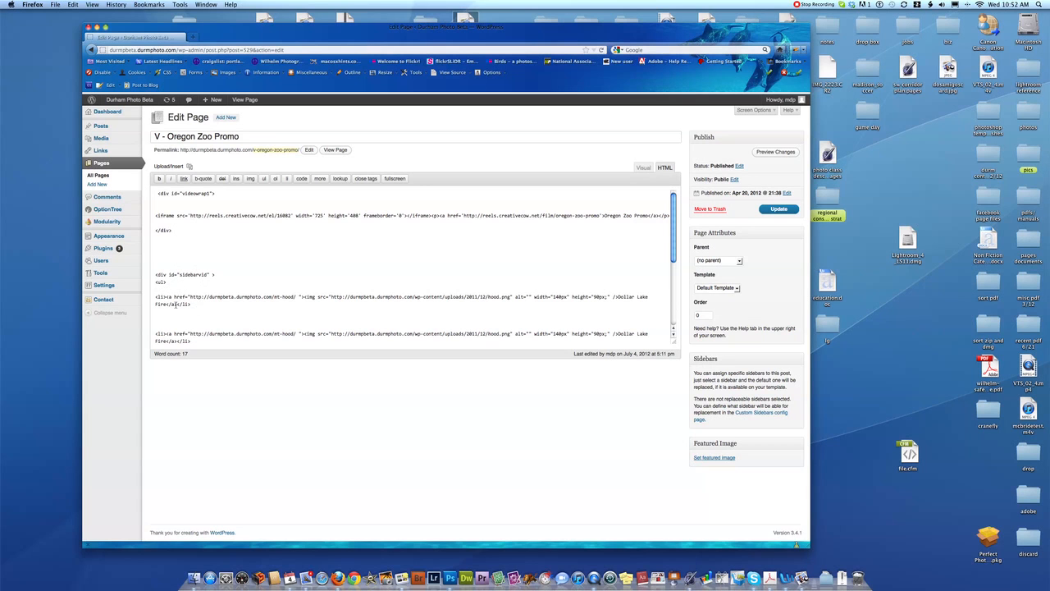
{"action": "left_click", "coordinate": [165, 290]}
{"action": "key", "text": "Return"}
{"action": "key", "text": "Return"}
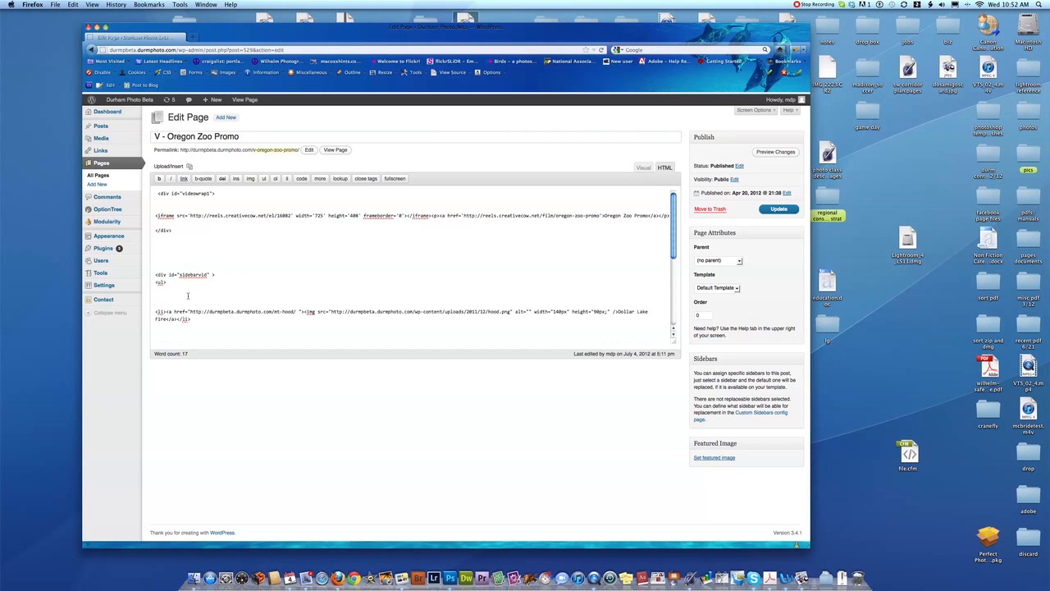
{"action": "key", "text": "super+v"}
- Duplicate the Dollar Lake Fire list item directly below the pasted test video address
{"action": "left_click_drag", "start_coordinate": [155, 311], "coordinate": [203, 321]}
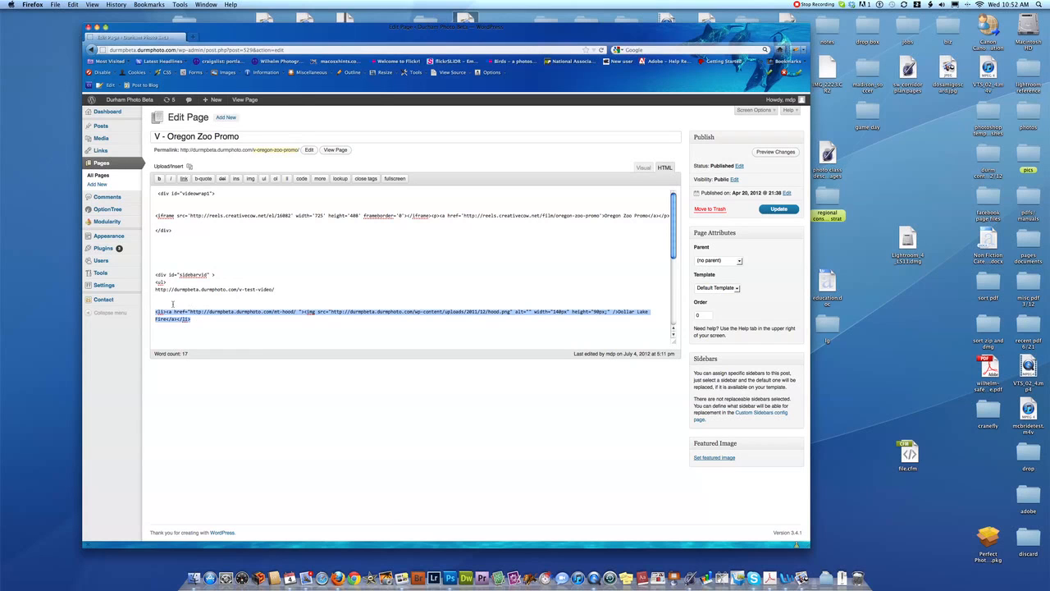
{"action": "left_click", "coordinate": [180, 303]}
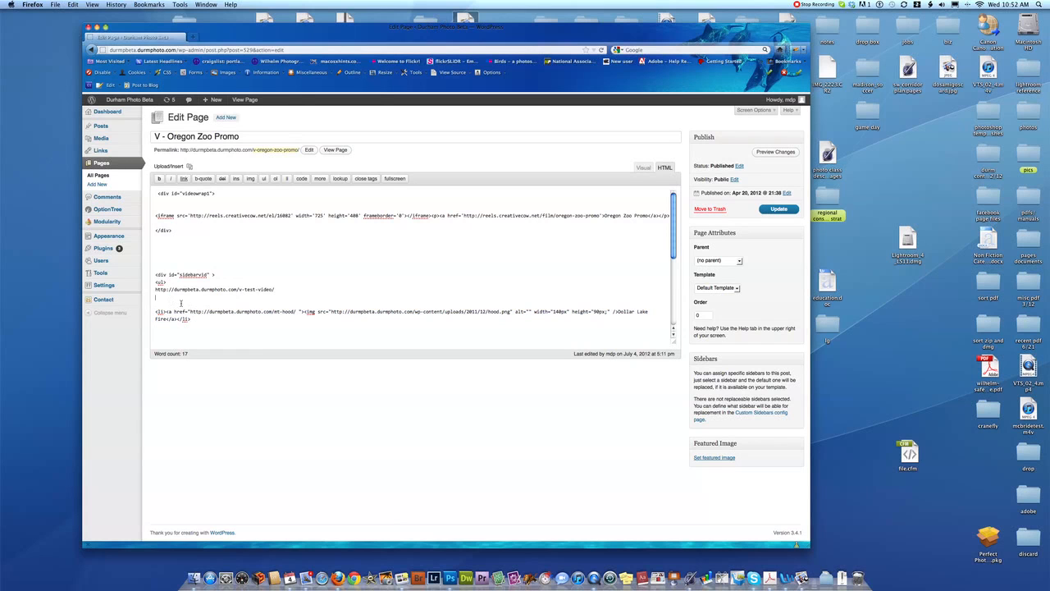
{"action": "type", "text": "<li><a href=\"http://durmpbeta.durmphoto.com/mt-hood/ \"><img src=\"http://durmpbeta.durmphoto.com/wp-content/uploads/2011/12/hood.png\" alt=\"\" width=\"140px\" height=\"90px;\" />Dollar Lake Fire</a></li>"}
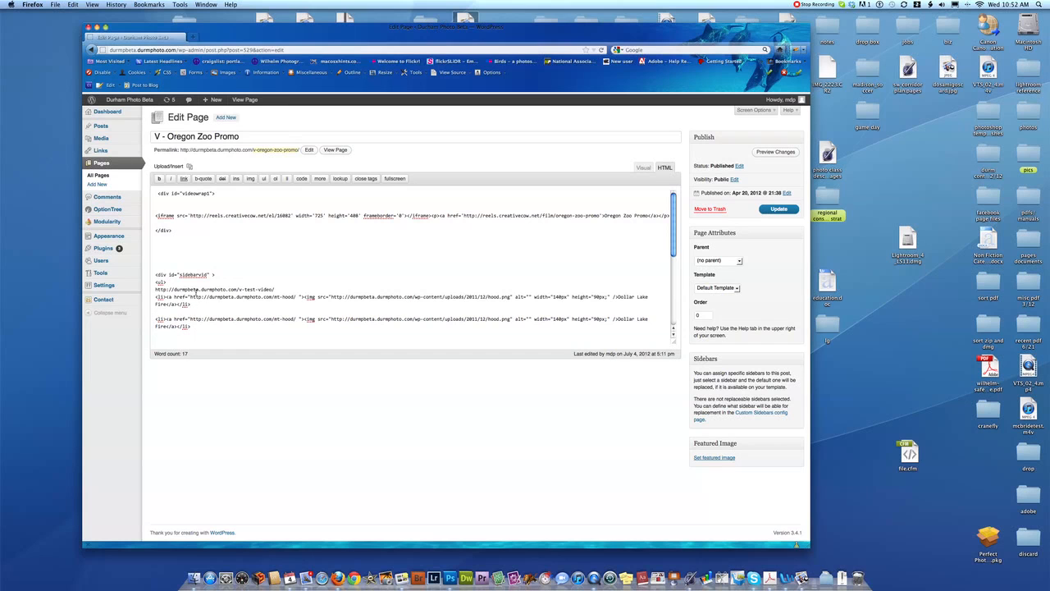
- Move the pasted v-test-video address into the duplicated item's link in place of the mt-hood address, and update the page
{"action": "left_click_drag", "start_coordinate": [155, 289], "coordinate": [273, 292]}
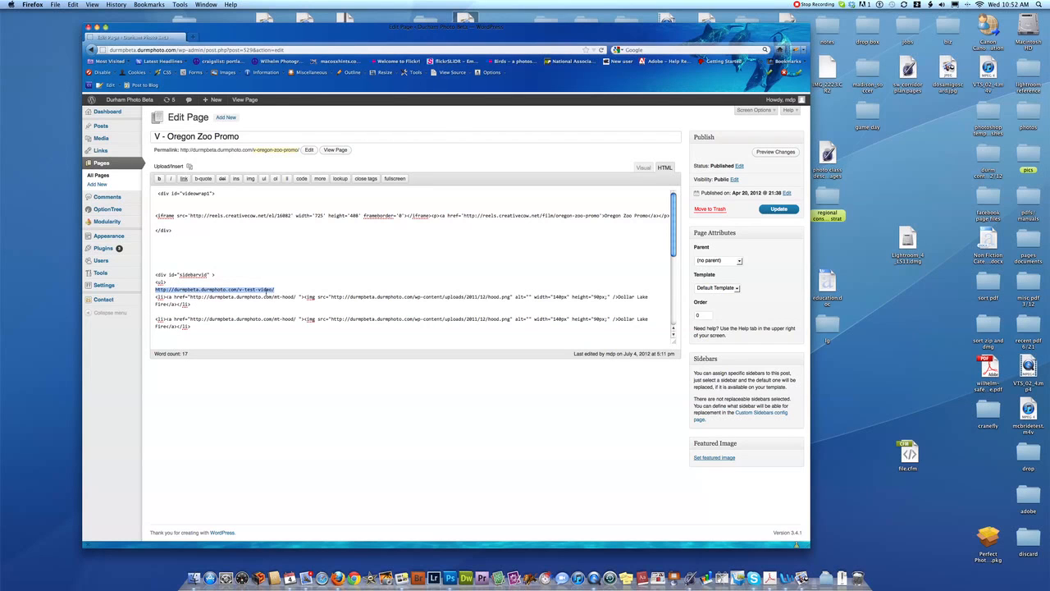
{"action": "key", "text": "super+x"}
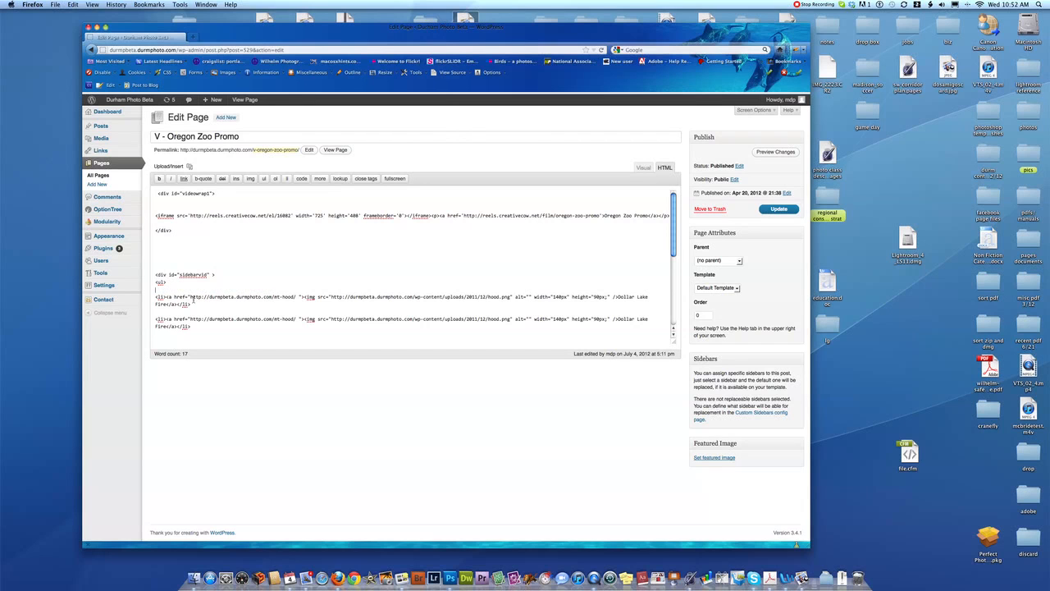
{"action": "left_click_drag", "start_coordinate": [190, 298], "coordinate": [296, 298]}
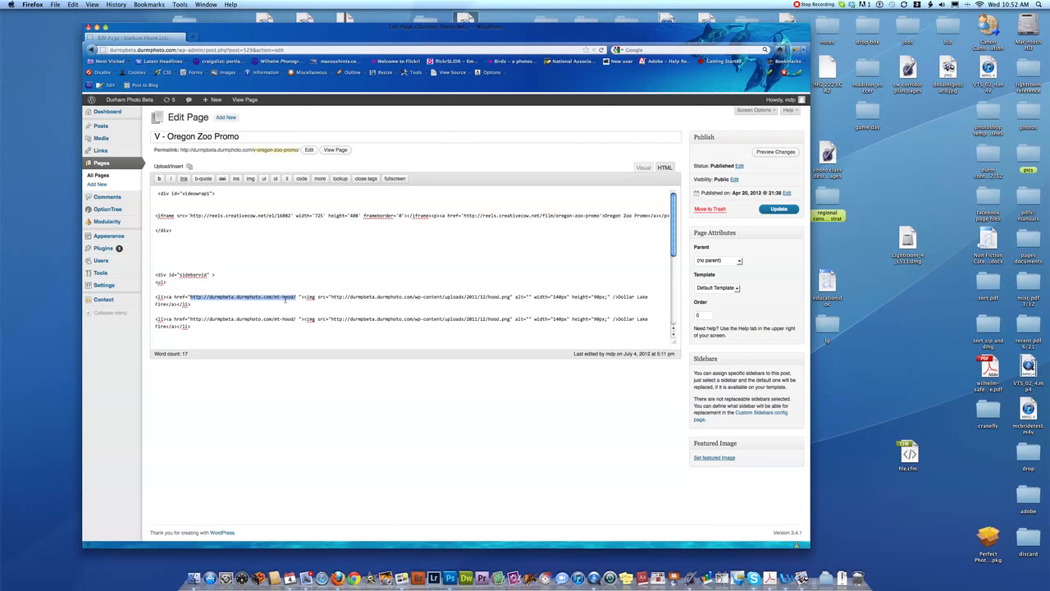
{"action": "key", "text": "super+v"}
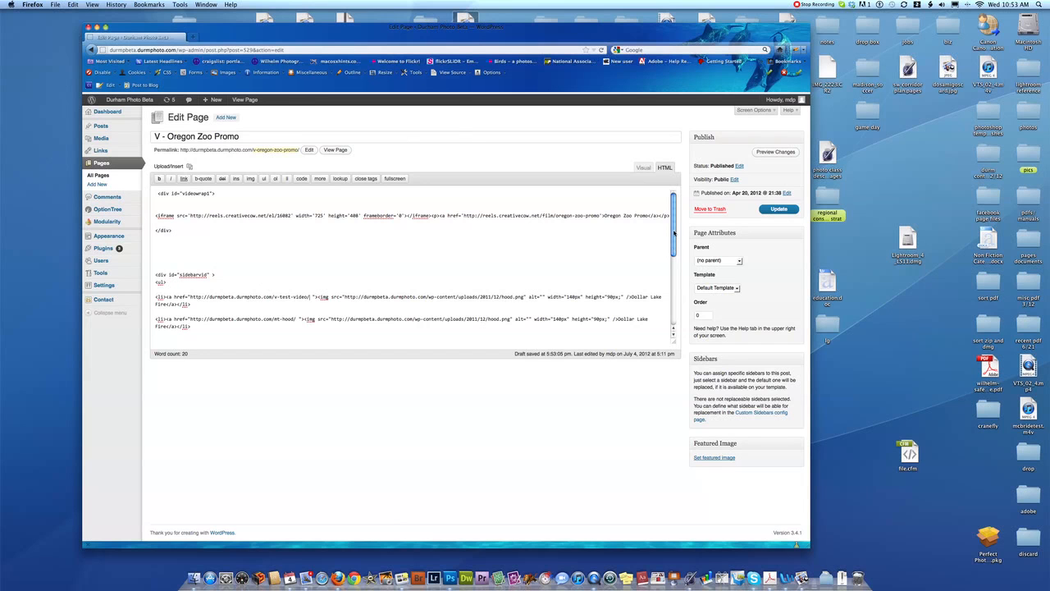
{"action": "left_click_drag", "start_coordinate": [529, 31], "coordinate": [583, 101]}
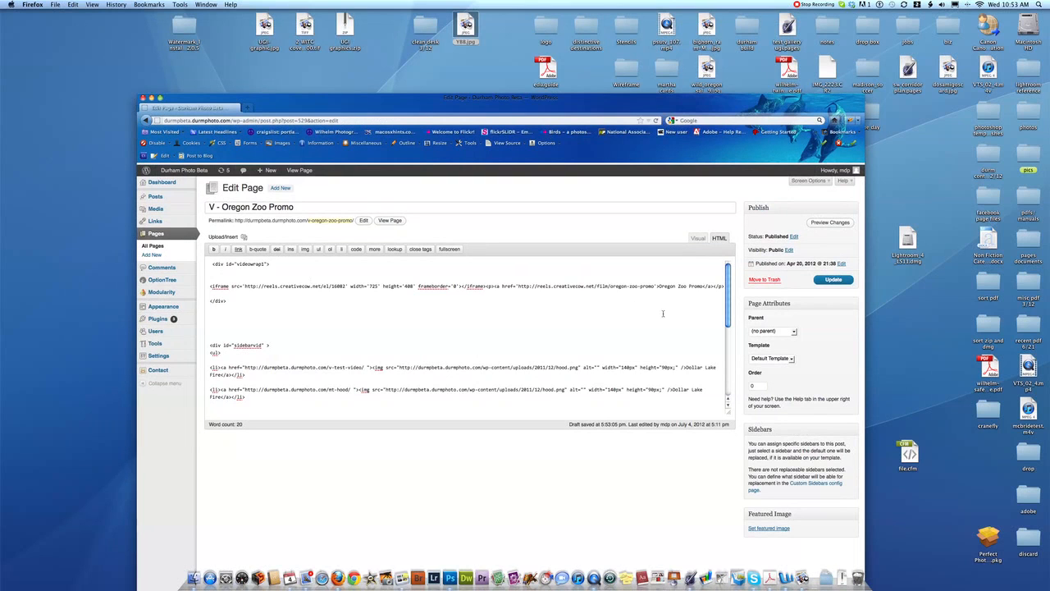
{"action": "left_click", "coordinate": [833, 279]}
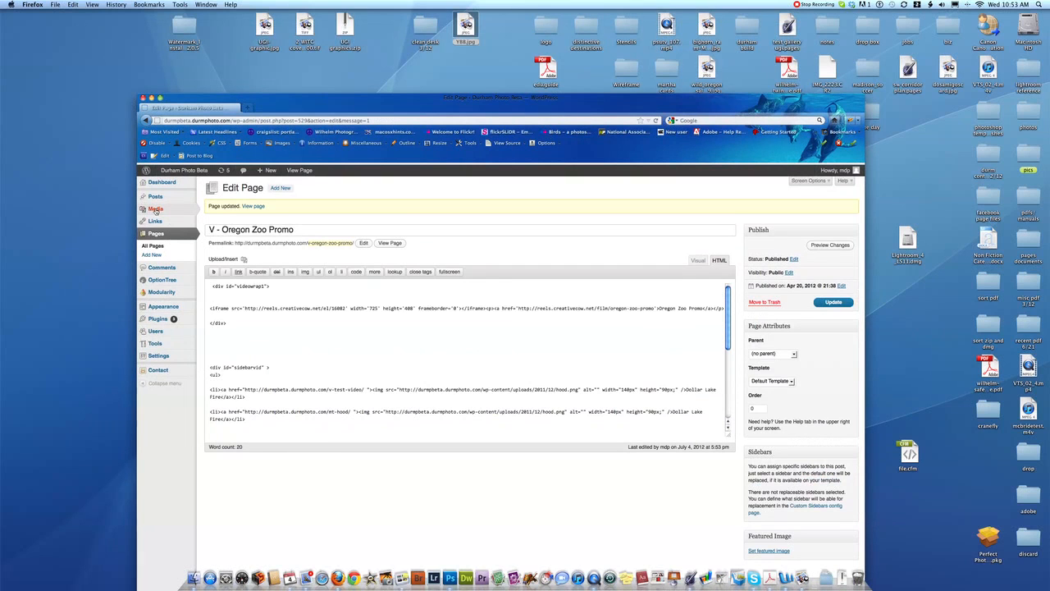
- Upload the YBB.jpg image from the desktop to the media library
{"action": "left_click", "coordinate": [153, 211]}
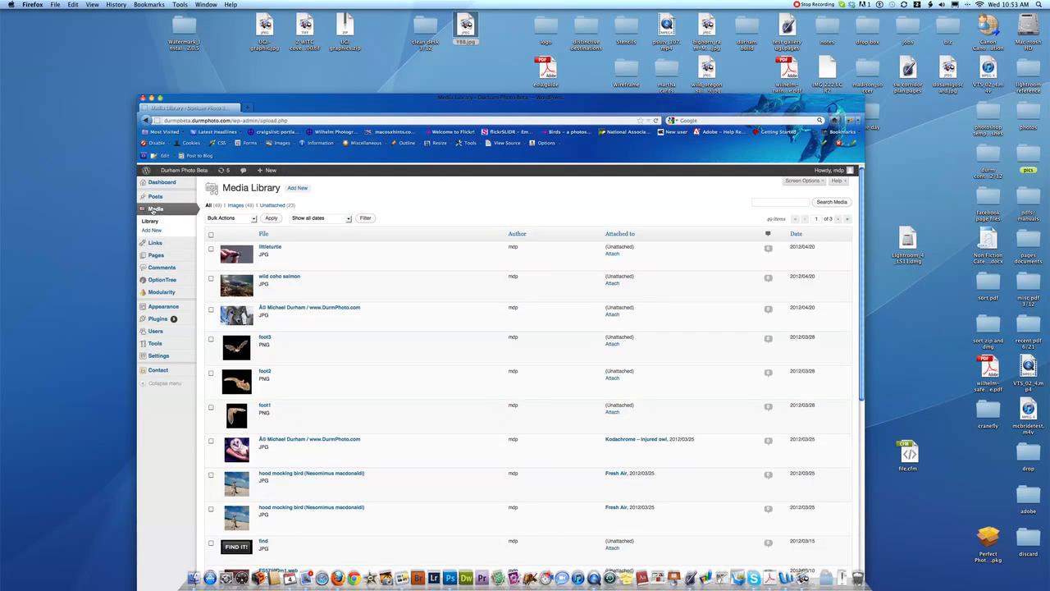
{"action": "left_click", "coordinate": [151, 230]}
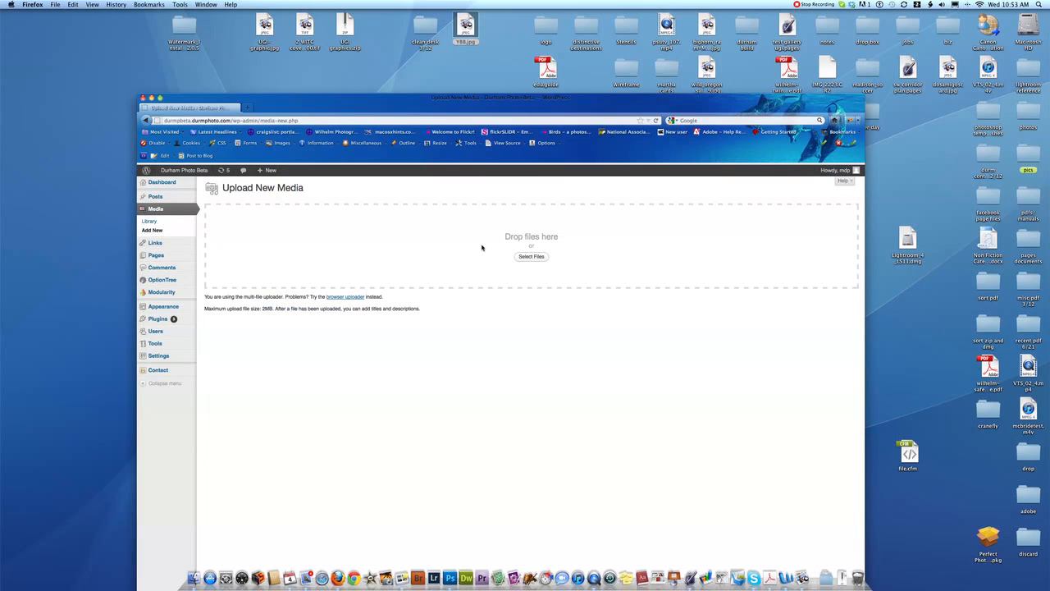
{"action": "left_click_drag", "start_coordinate": [461, 34], "coordinate": [444, 222]}
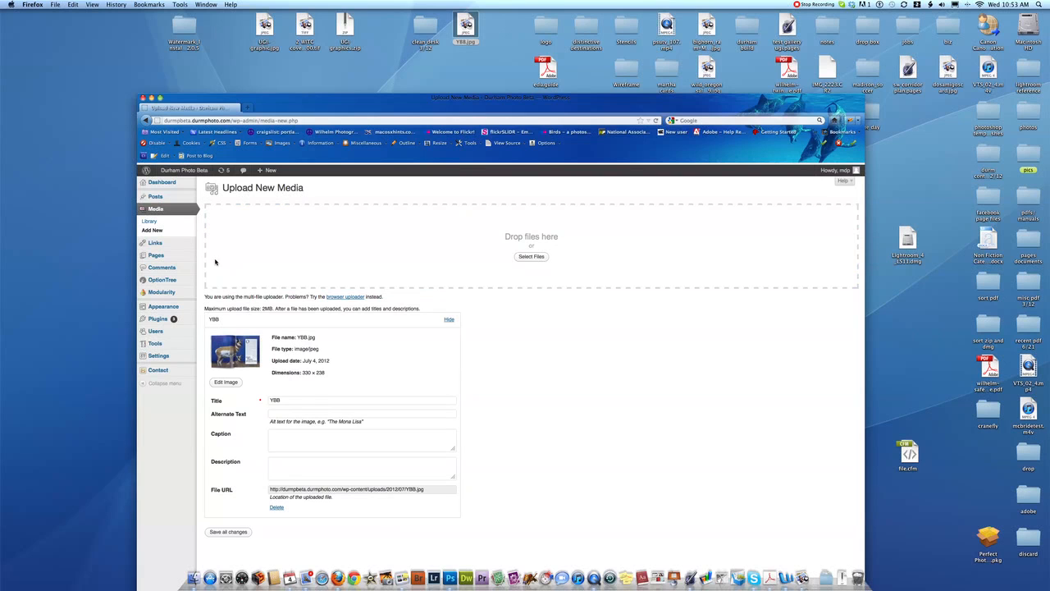
- Copy the file URL of the uploaded YBB image and save all changes
{"action": "left_click", "coordinate": [269, 489]}
{"action": "left_click_drag", "start_coordinate": [270, 489], "coordinate": [427, 489]}
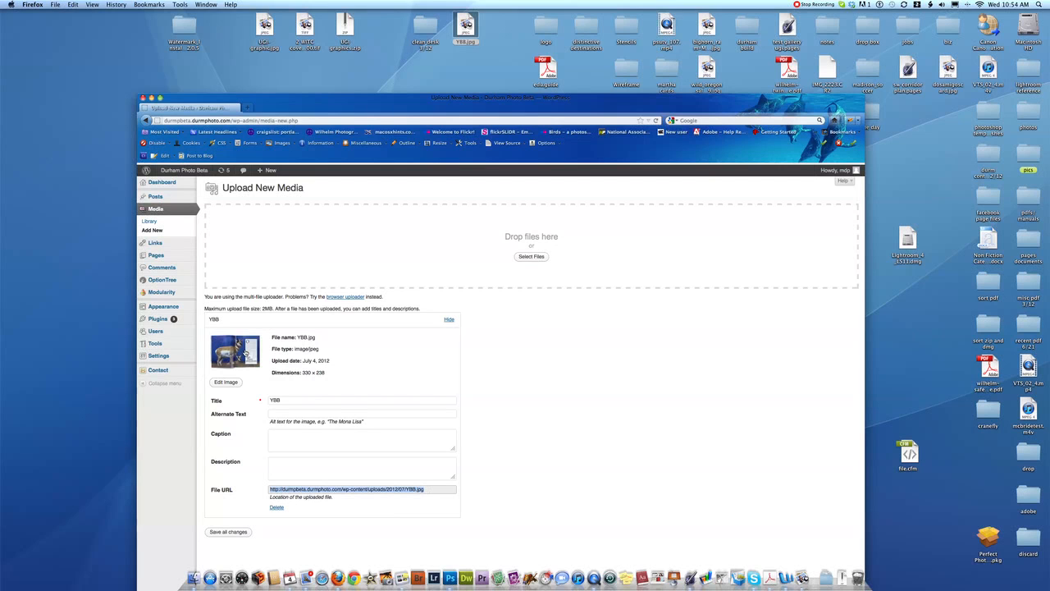
{"action": "left_click", "coordinate": [228, 532]}
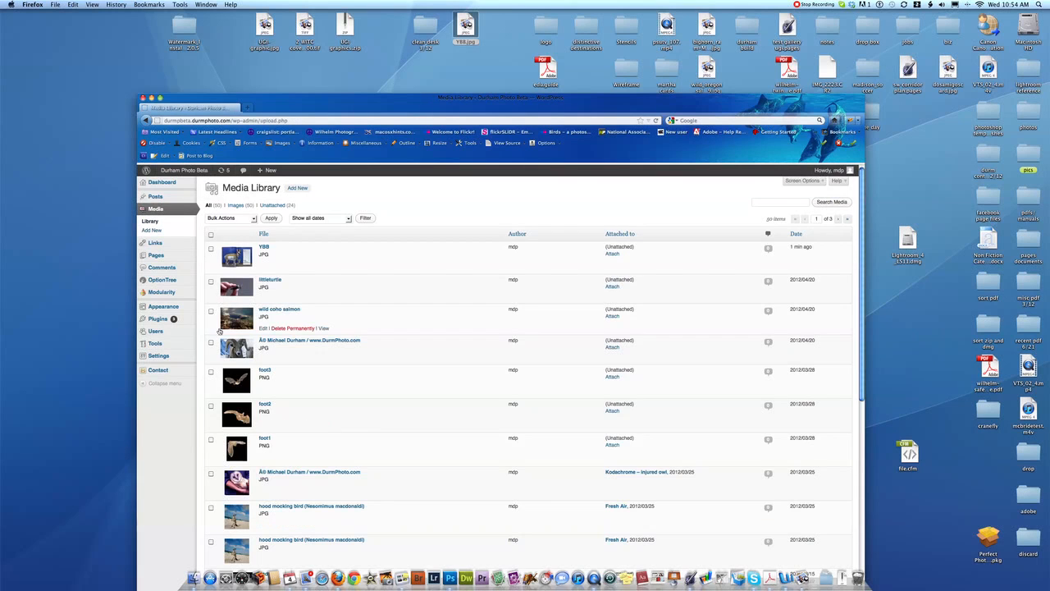
- Reopen the V - Oregon Zoo Promo page for editing and replace the v-test-video item's image address with the YBB.jpg URL
{"action": "mouse_move", "coordinate": [173, 261]}
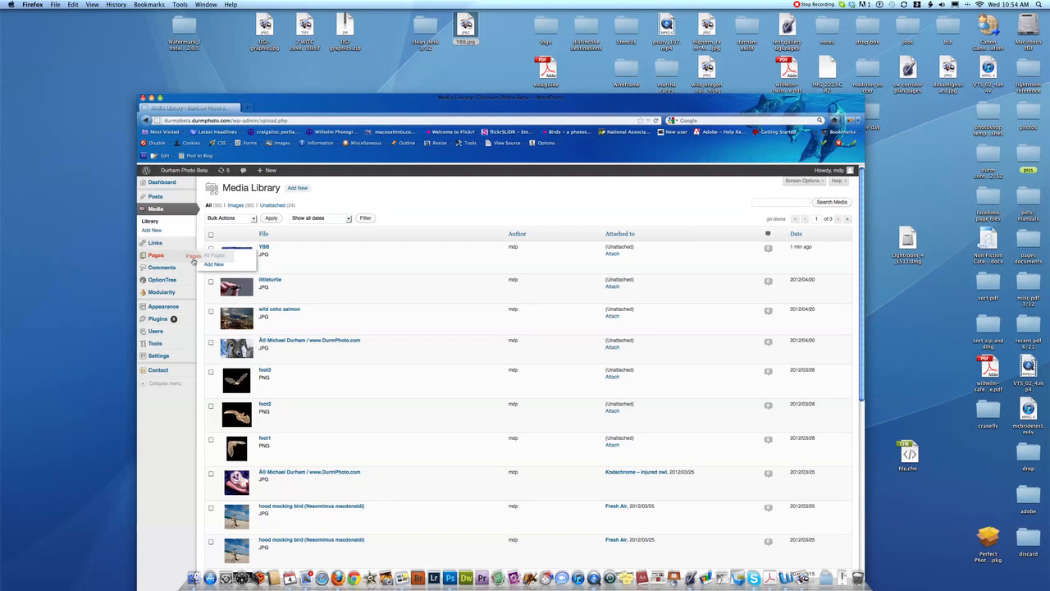
{"action": "left_click", "coordinate": [212, 256]}
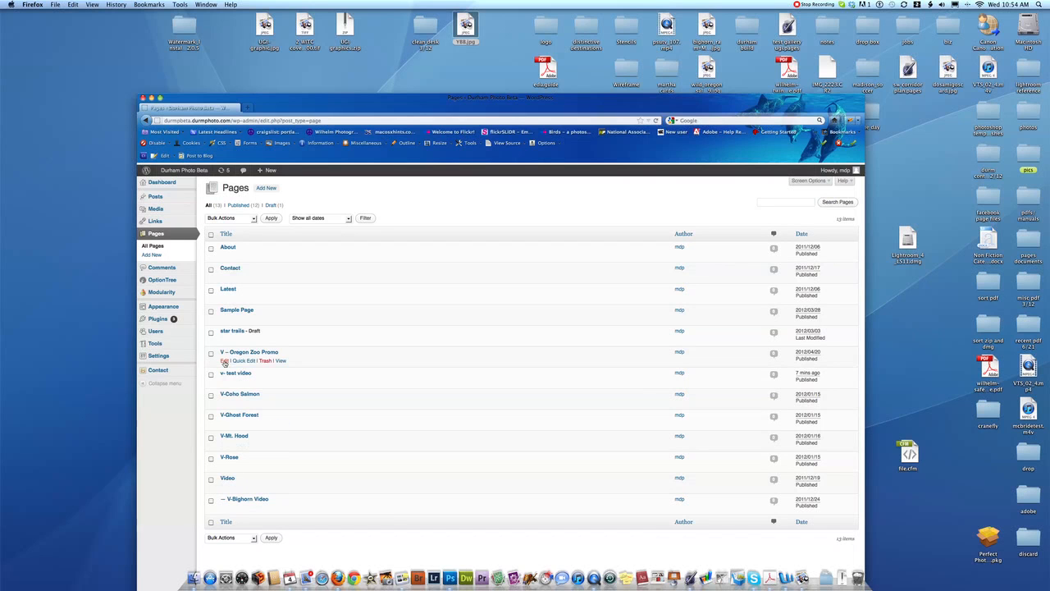
{"action": "left_click", "coordinate": [224, 361]}
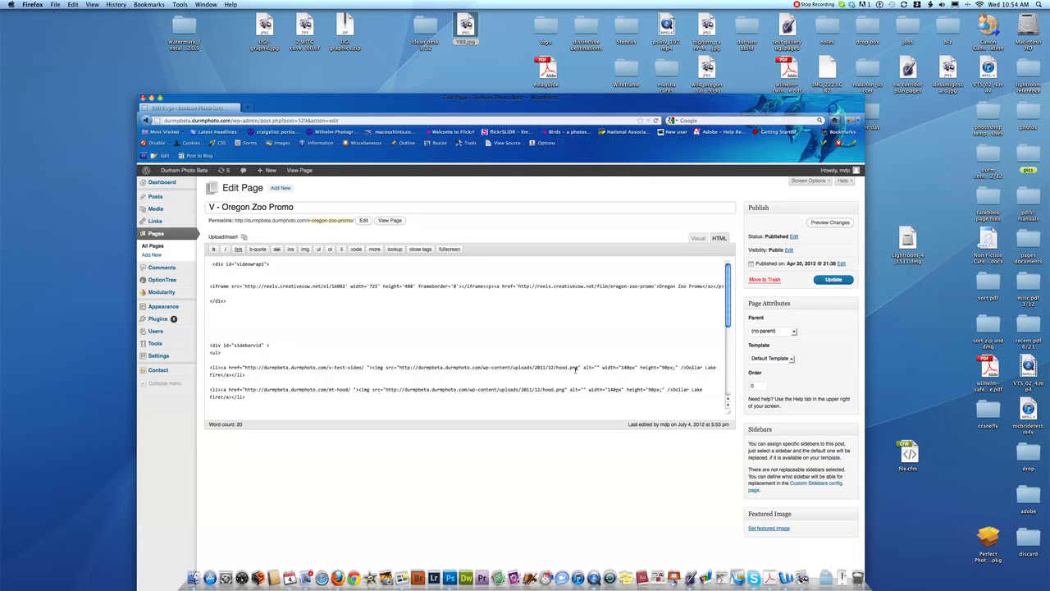
{"action": "left_click_drag", "start_coordinate": [399, 367], "coordinate": [578, 367]}
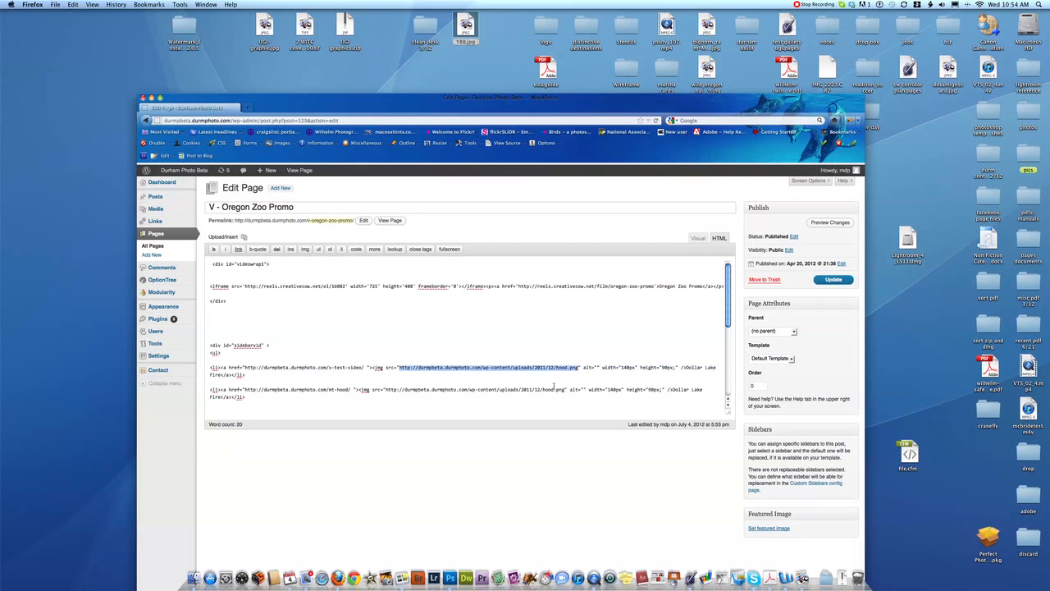
{"action": "key", "text": "super+v"}
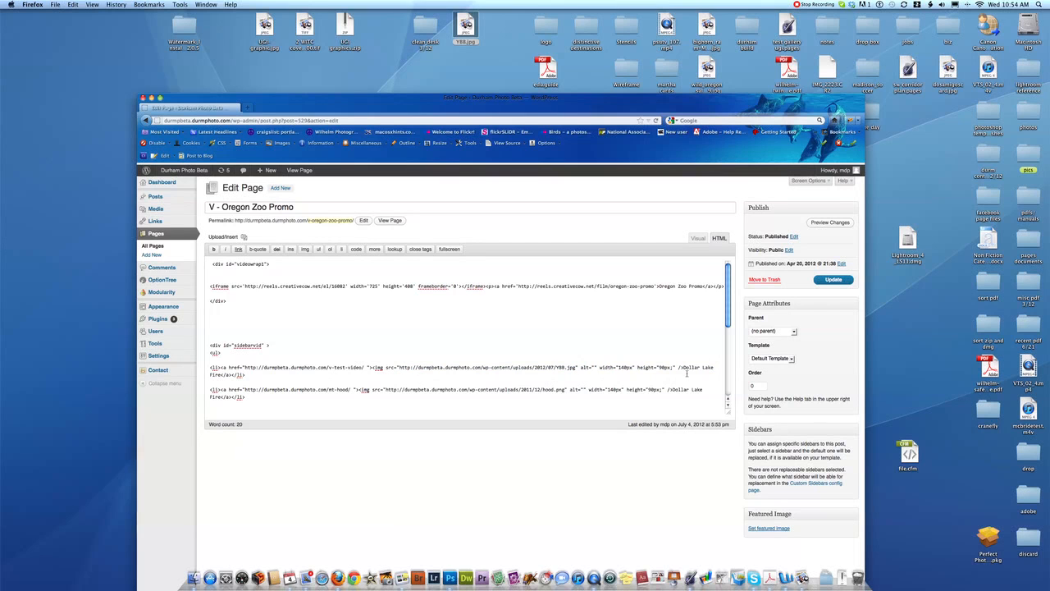
- Change the v-test-video item's caption to "test video" and set its image alt text to "test"
{"action": "left_click_drag", "start_coordinate": [683, 368], "coordinate": [245, 374]}
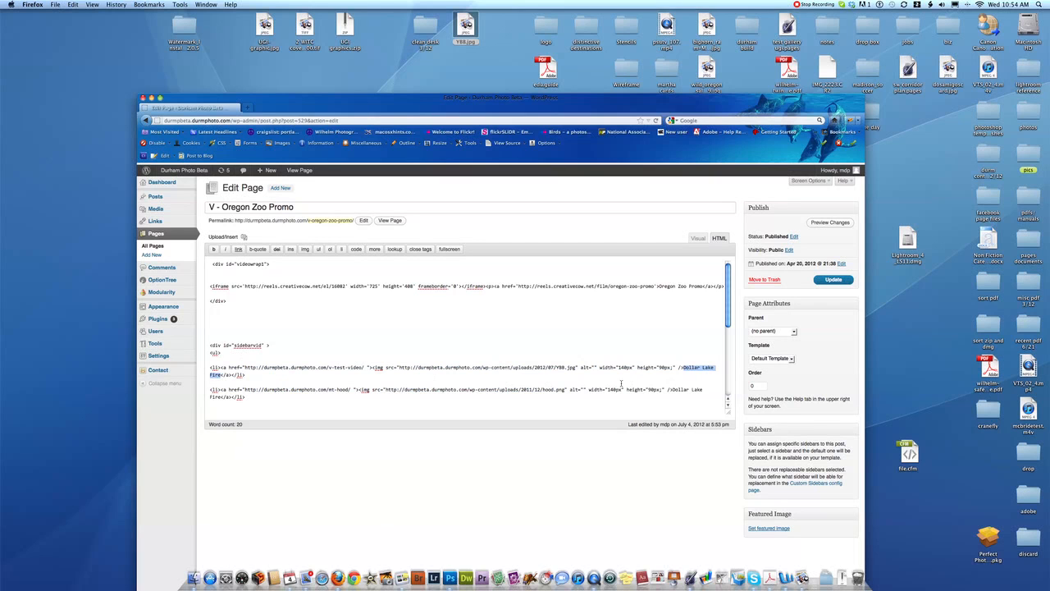
{"action": "type", "text": "te"}
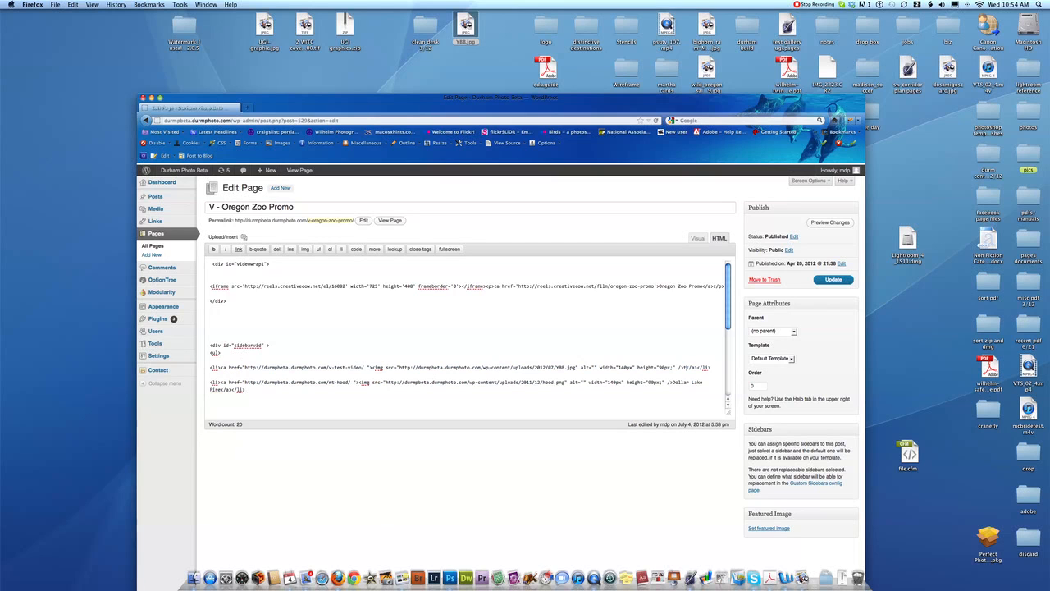
{"action": "type", "text": "st video"}
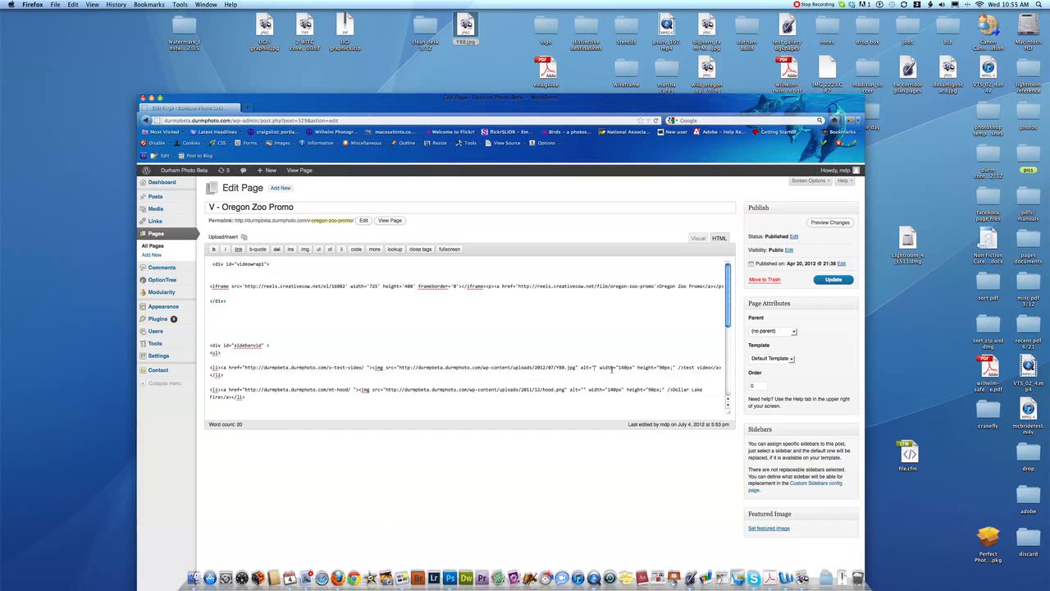
{"action": "type", "text": "test"}
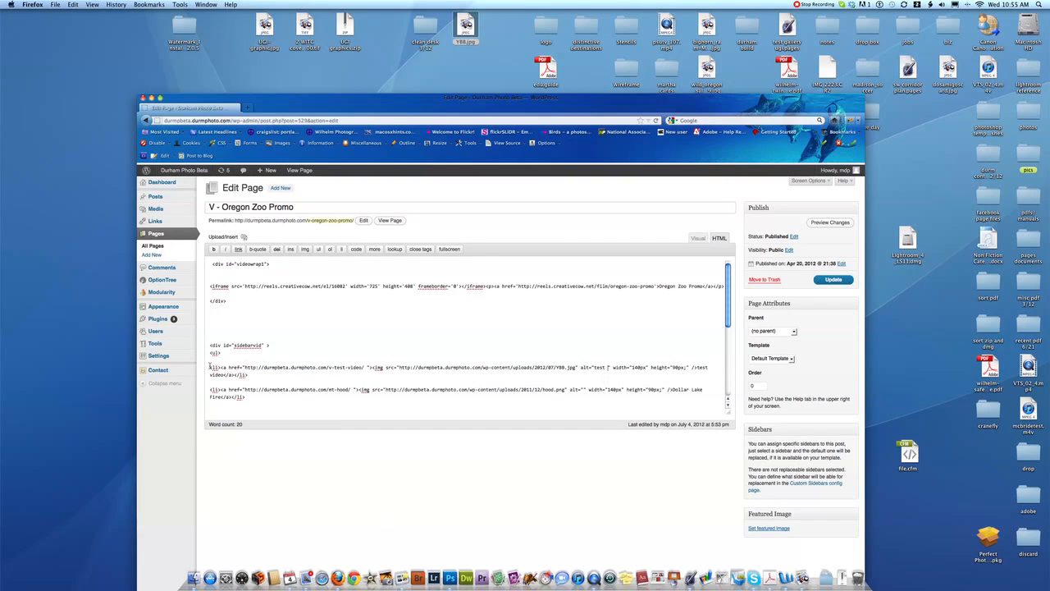
- Copy the completed test video list item and update the V - Oregon Zoo Promo page
{"action": "left_click_drag", "start_coordinate": [211, 367], "coordinate": [260, 374]}
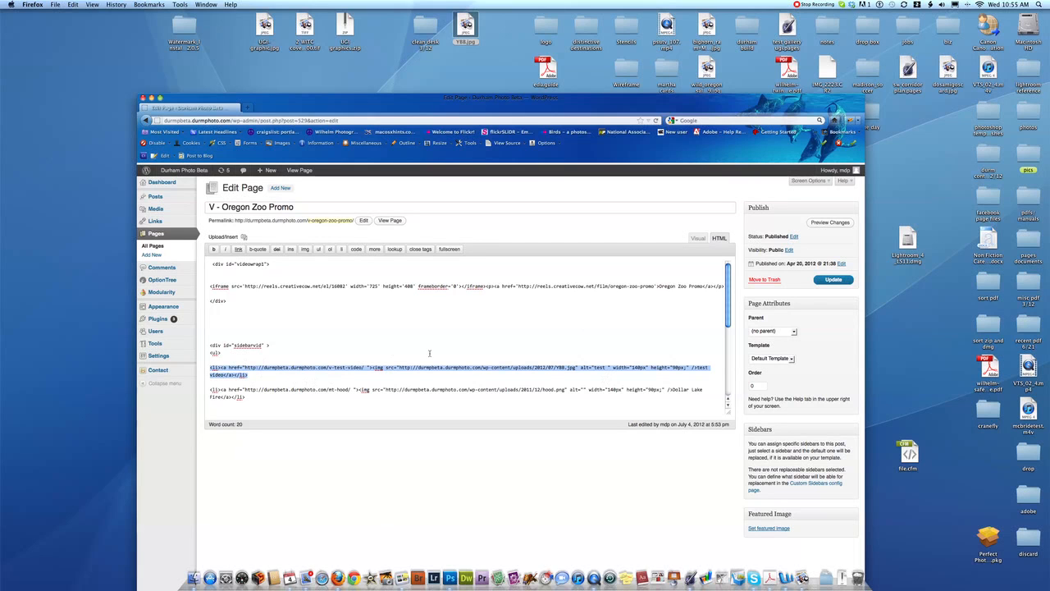
{"action": "left_click", "coordinate": [840, 281]}
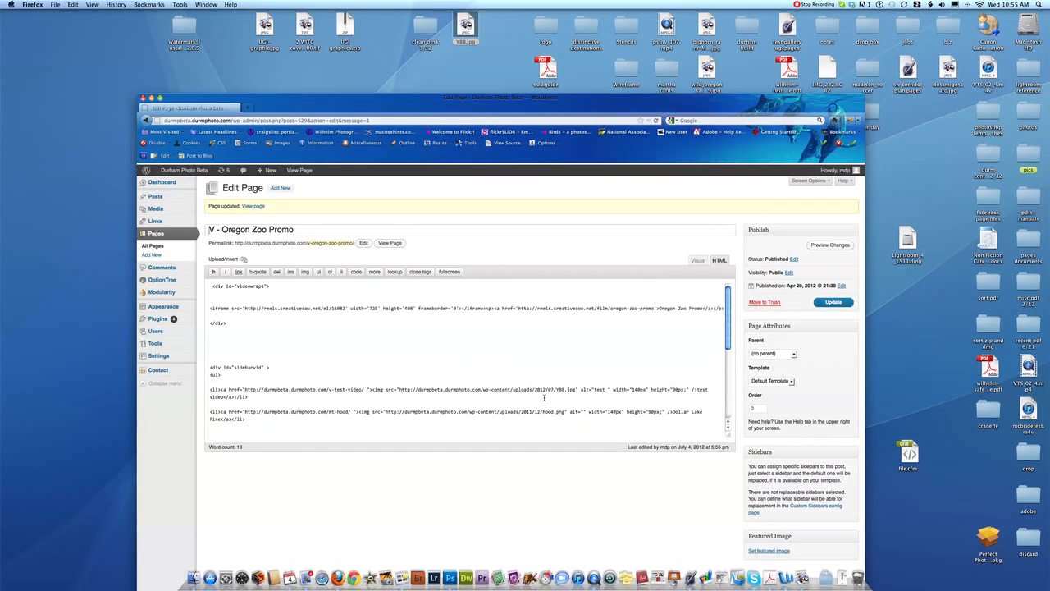
- Open the V-Coho Salmon page for editing and paste the test video list item at the start of its sidebar list
{"action": "left_click", "coordinate": [161, 248]}
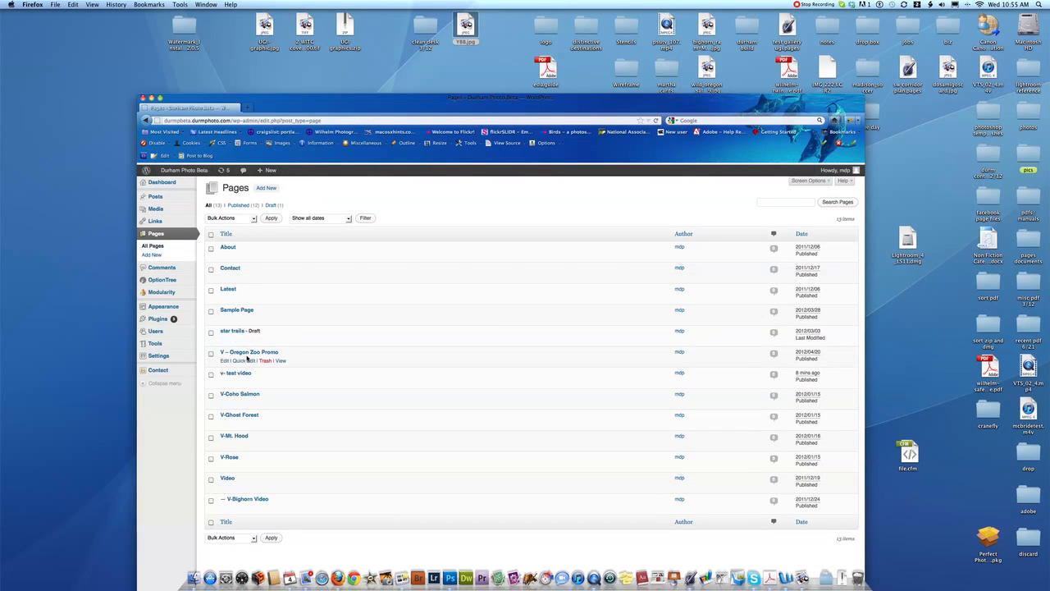
{"action": "left_click", "coordinate": [238, 393]}
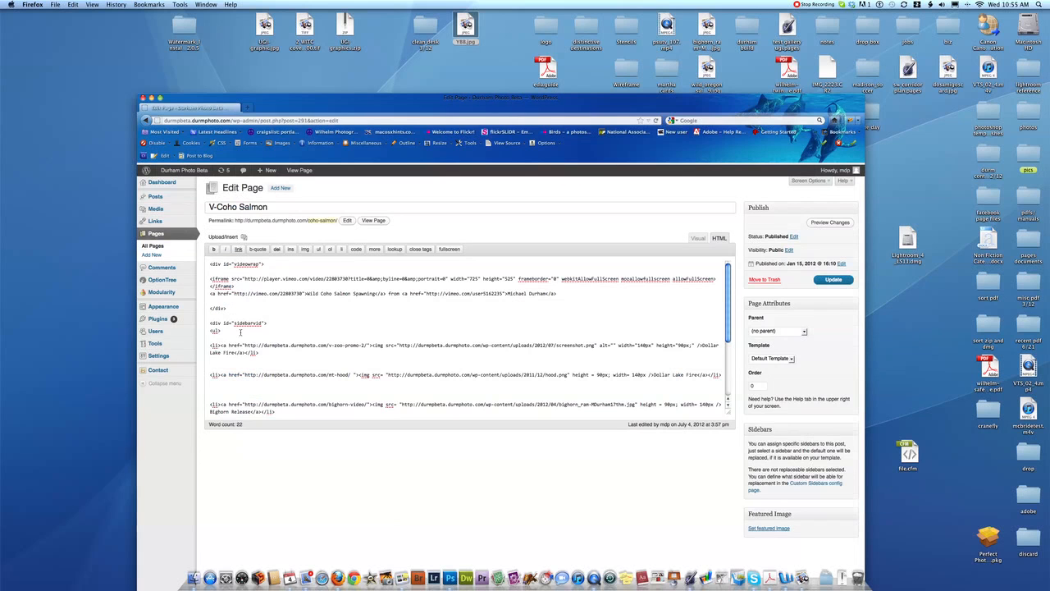
{"action": "key", "text": "Return"}
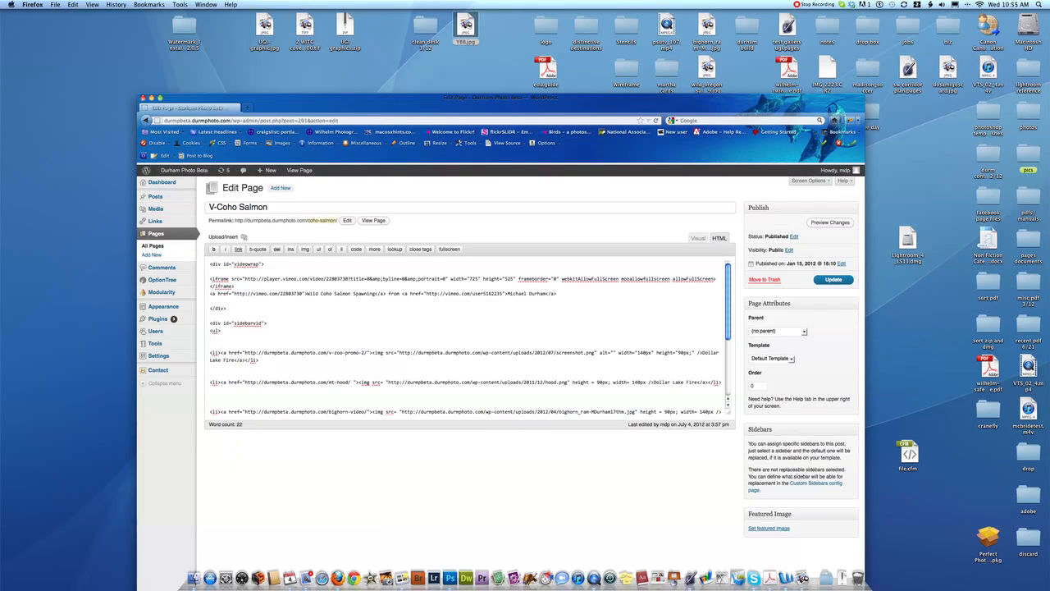
{"action": "type", "text": "<li><a href=\"http://durmpbeta.durmphoto.com/v-test-video/ \"><img src=\"http://durmpbeta.durmphoto.com/wp-content/uploads/2012/07/Y88.jpg\" alt=\"test \" width=\"140px\" height=\"90px;\" />test video</a></li>"}
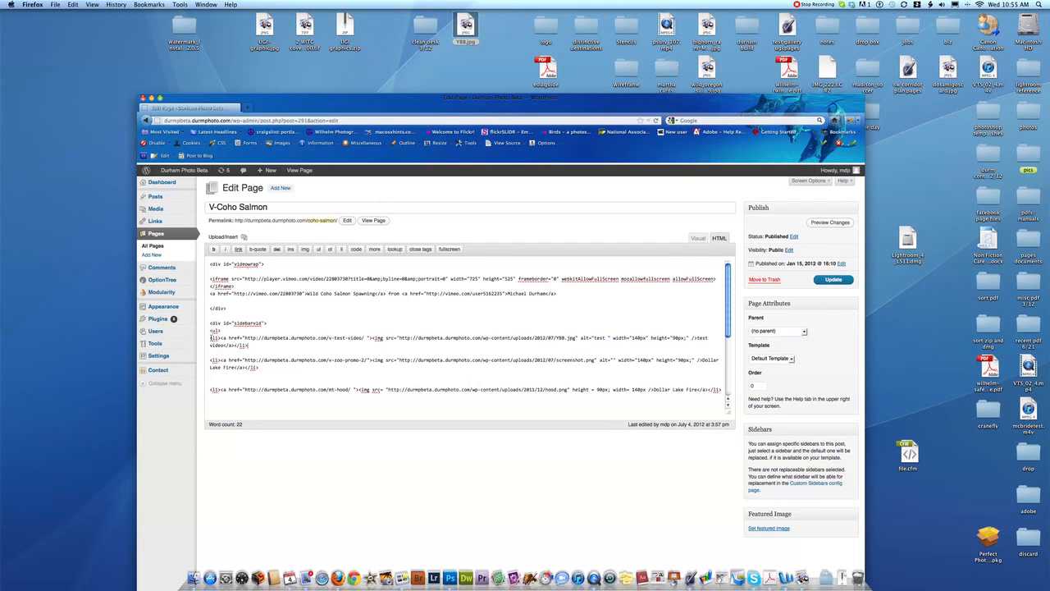
{"action": "left_click_drag", "start_coordinate": [210, 338], "coordinate": [256, 344]}
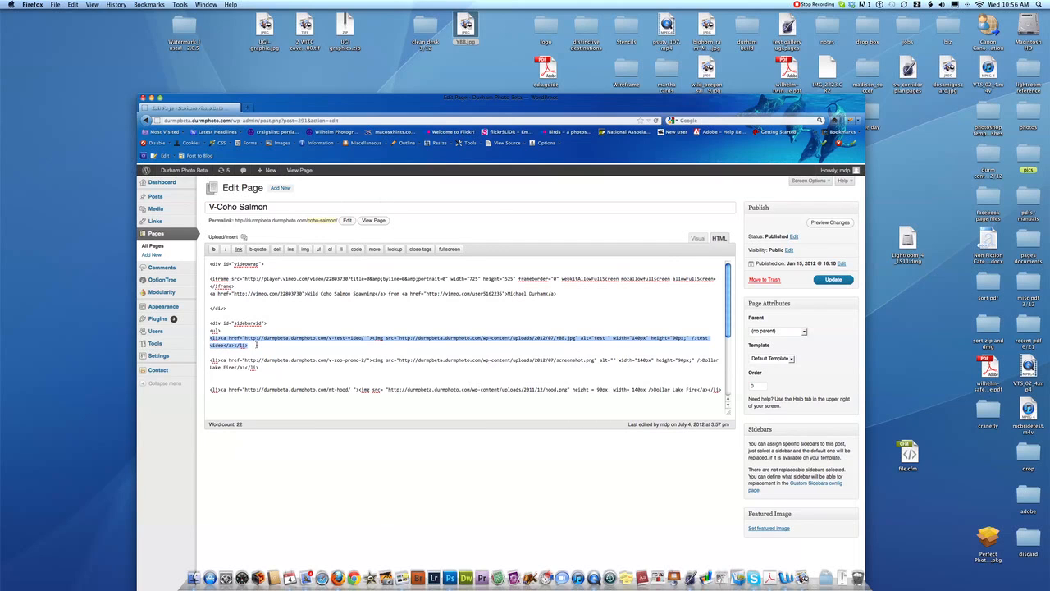